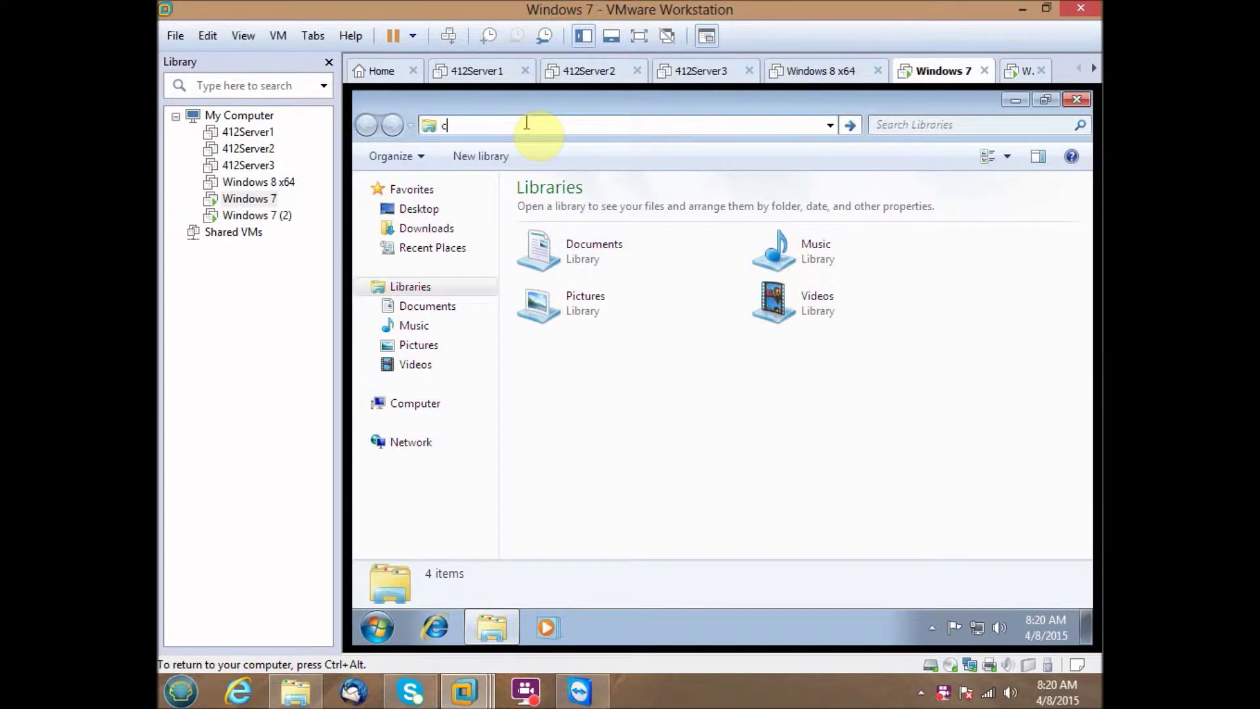
Step: Go to the folder c:\Windows\System32\sysprep and launch the sysprep application
text(:\Windows\)
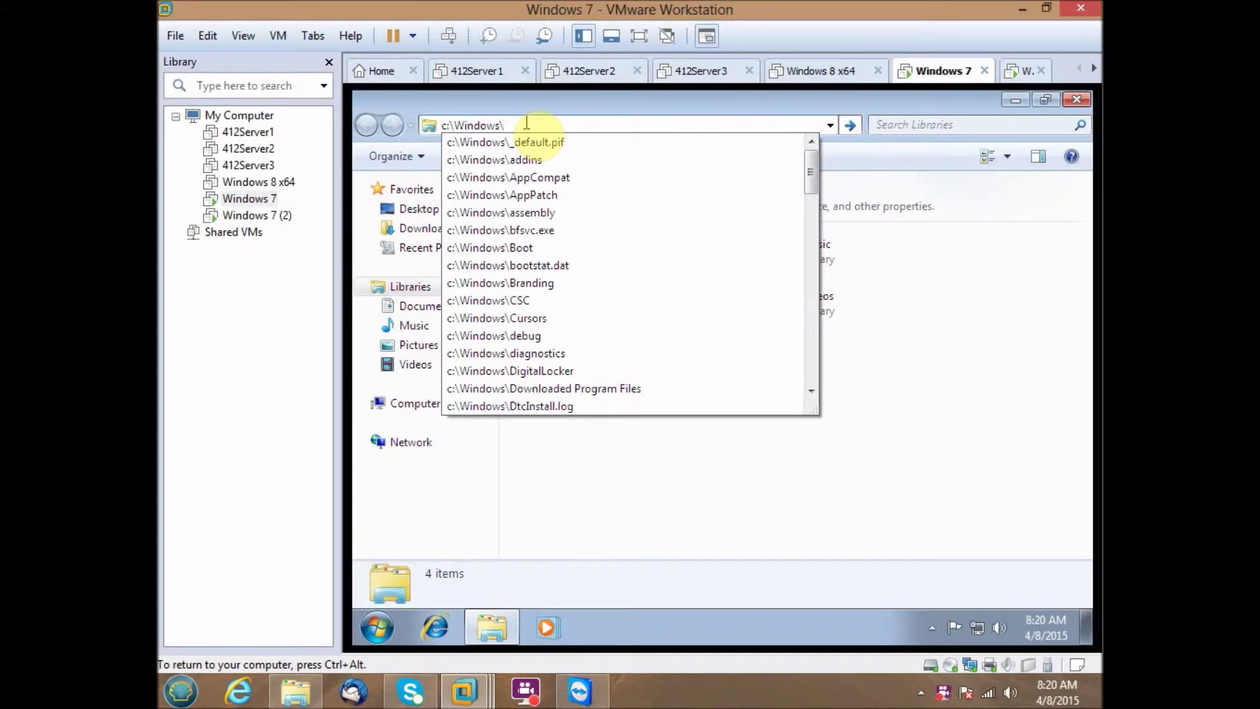
text(System32\syspr)
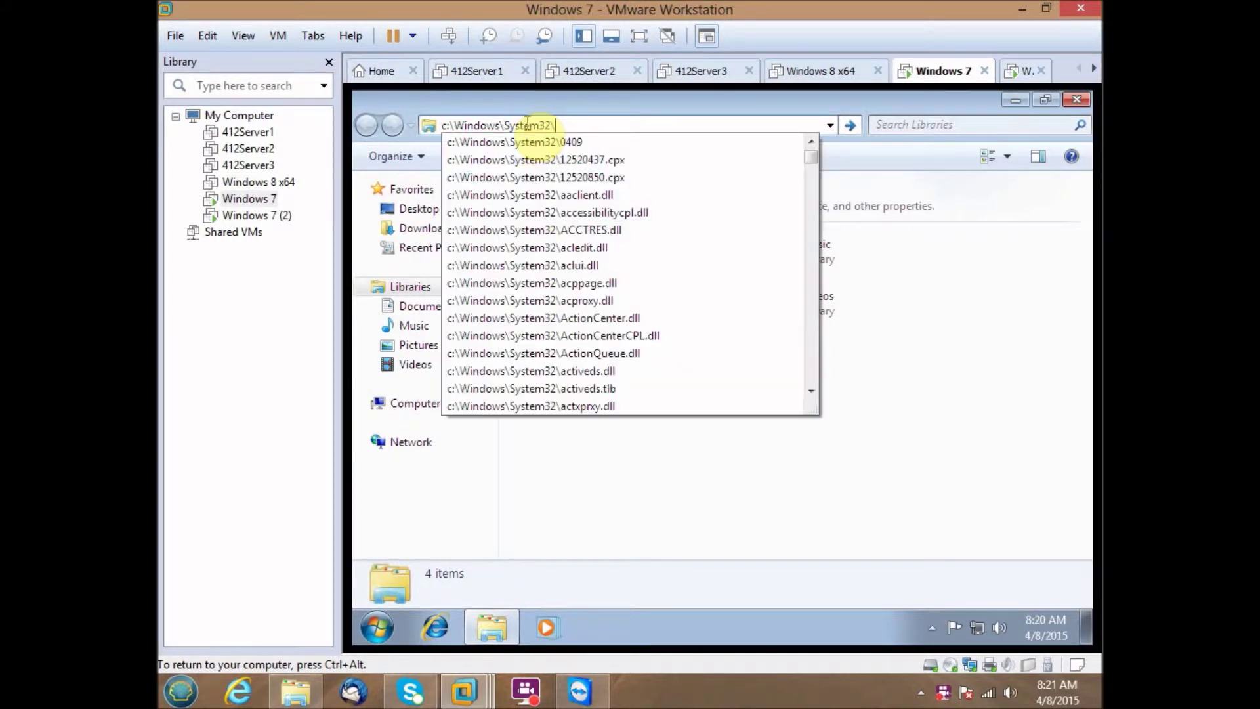
text(ep)
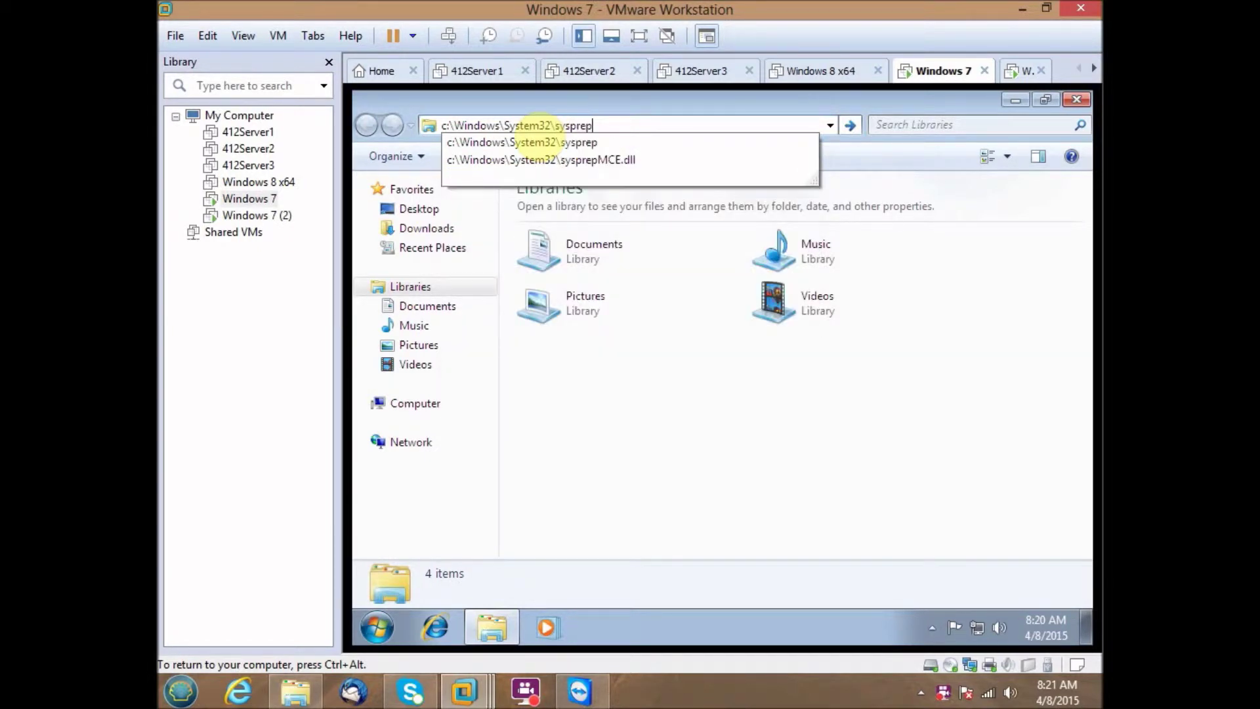
key(Return)
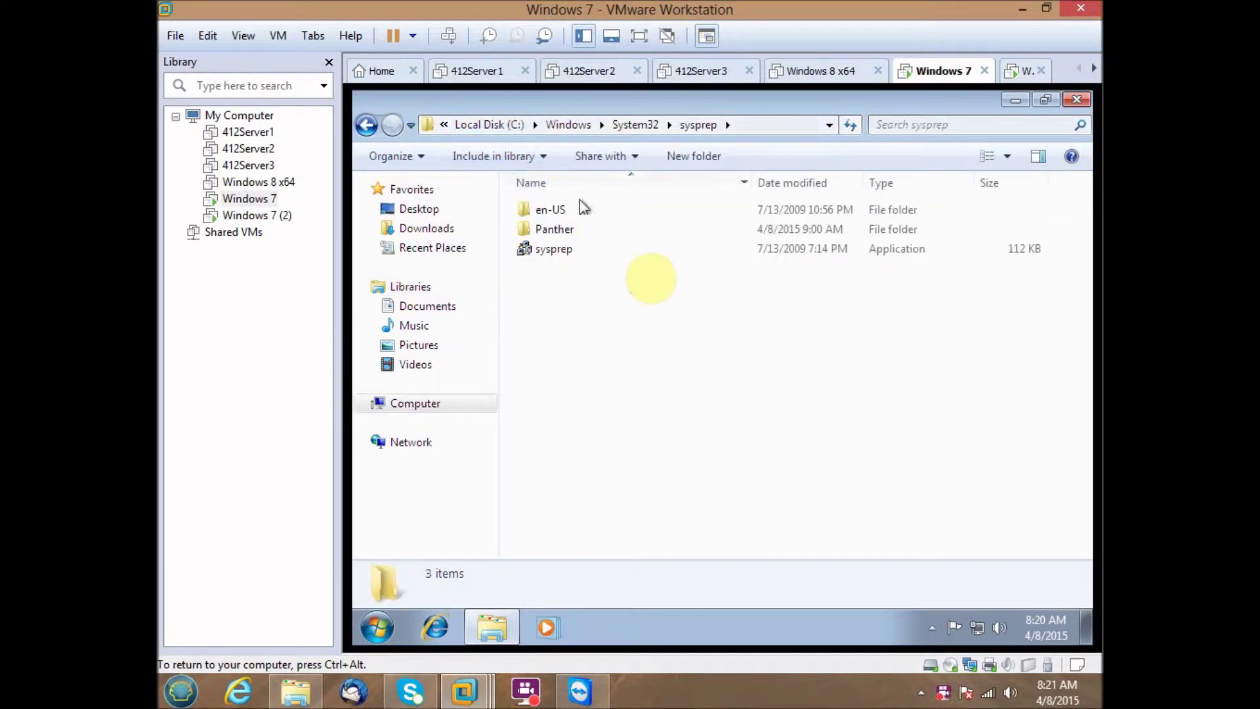
double_click(614, 254)
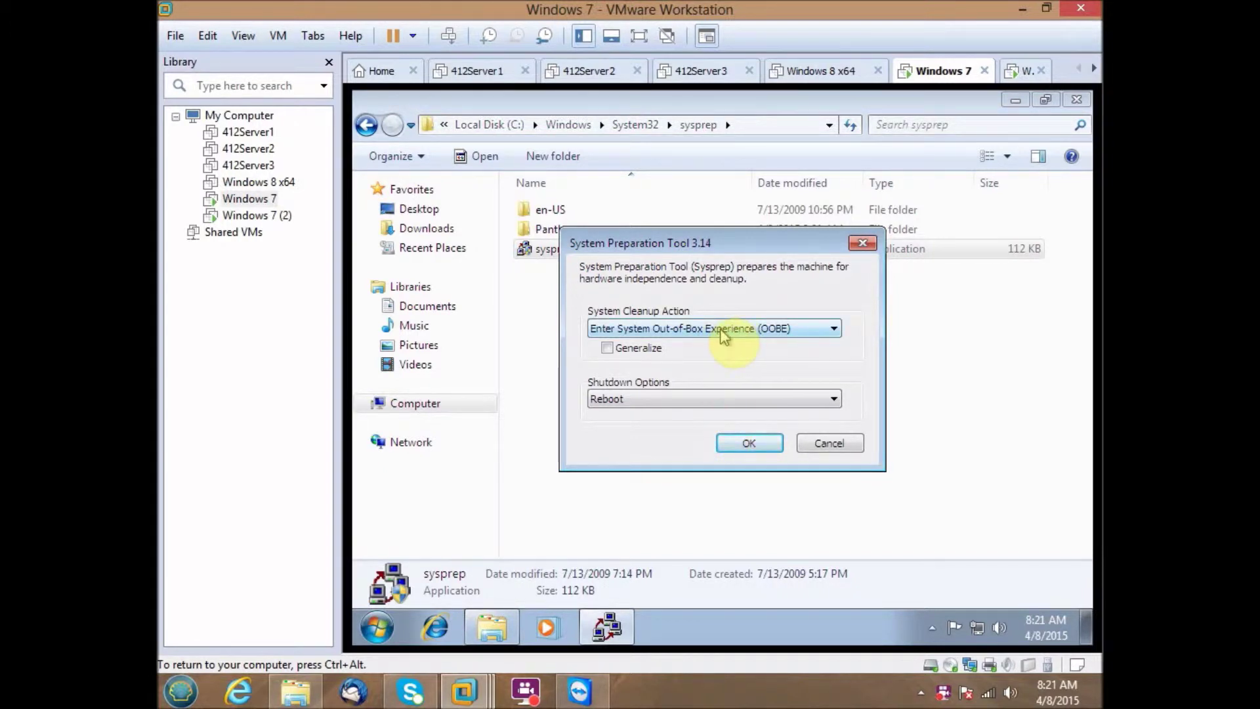
Step: Run Sysprep with the Out-of-Box Experience cleanup action, Generalize enabled and Shutdown as the shutdown option
click(656, 348)
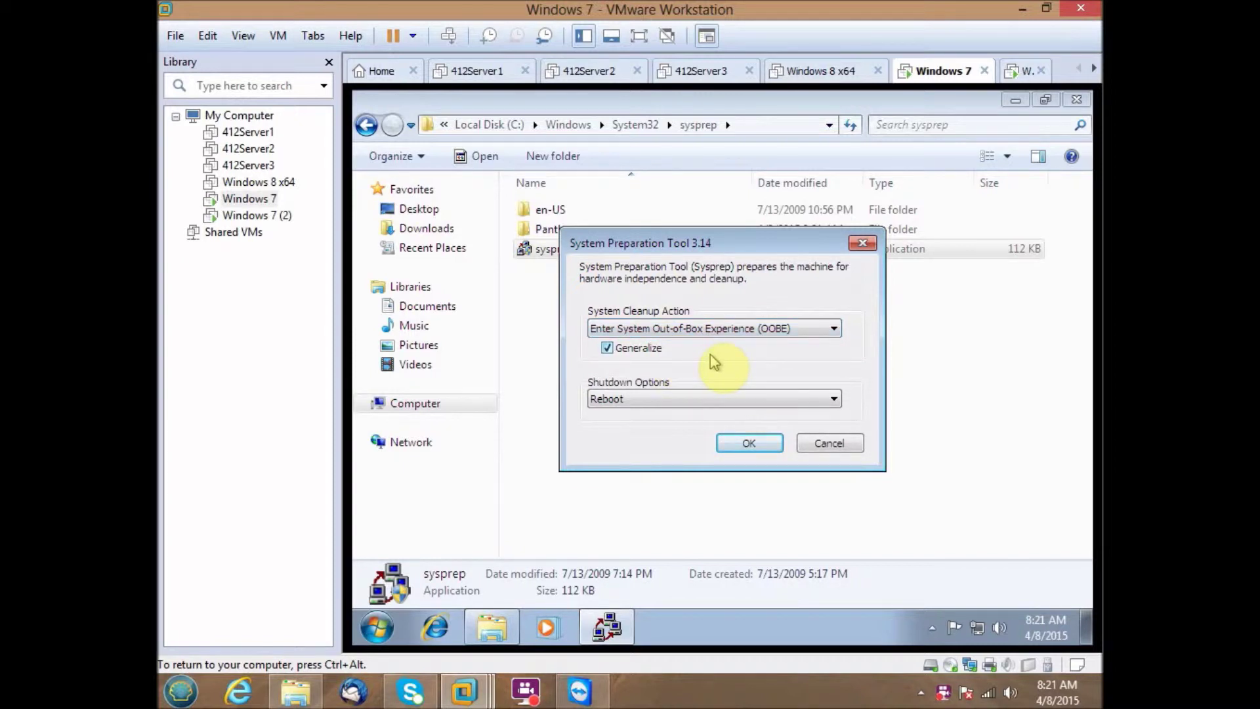
click(722, 400)
click(724, 441)
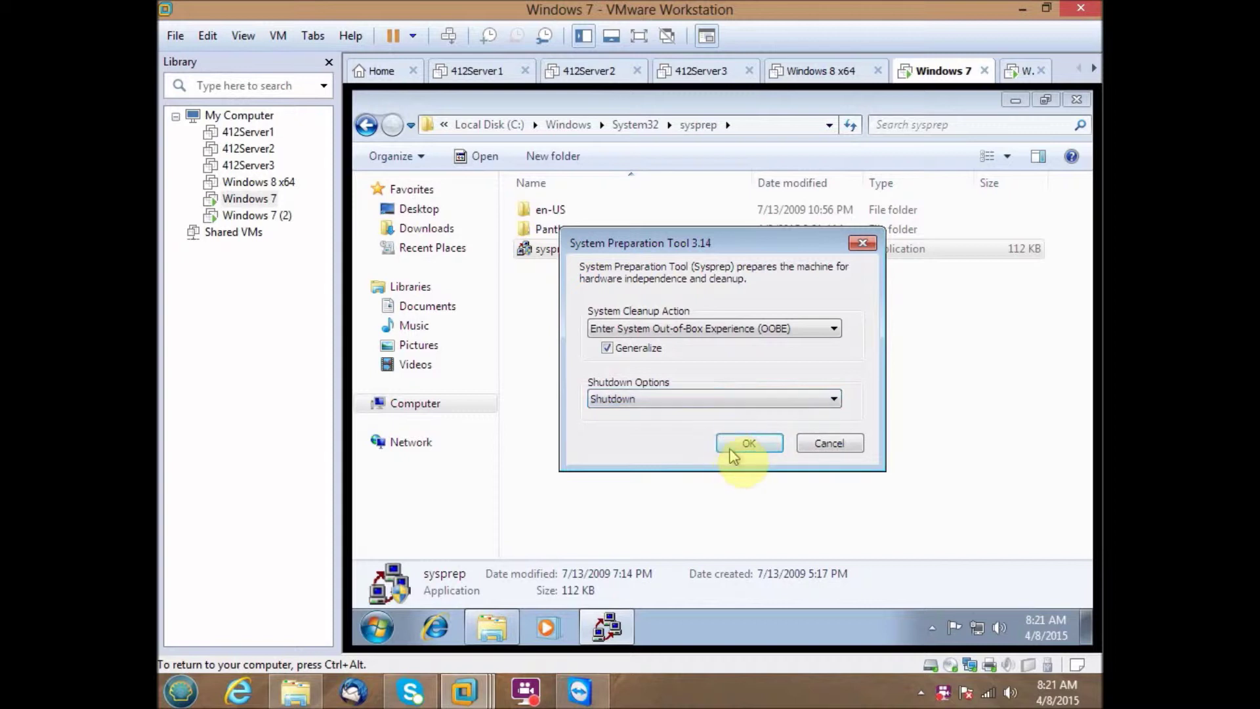
click(734, 453)
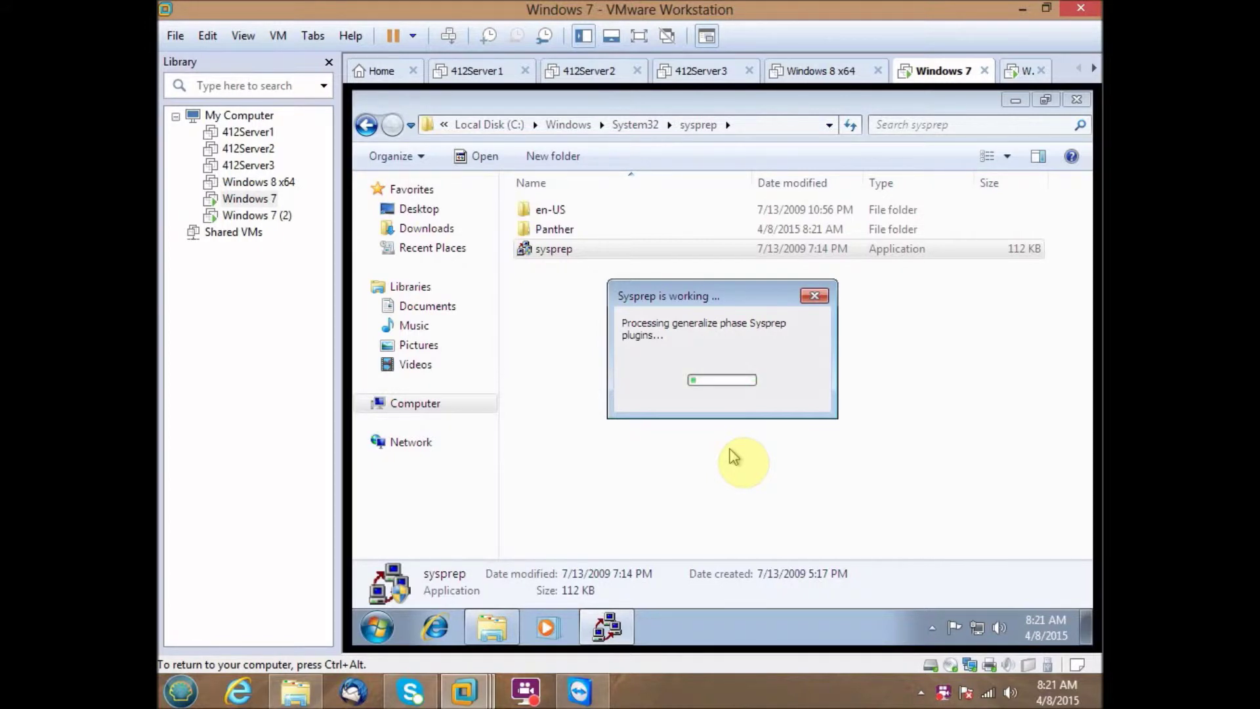
Step: Power on the Windows 7 virtual machine and accept the United States, English (United States) and US keyboard settings in setup
key(ctrl+alt)
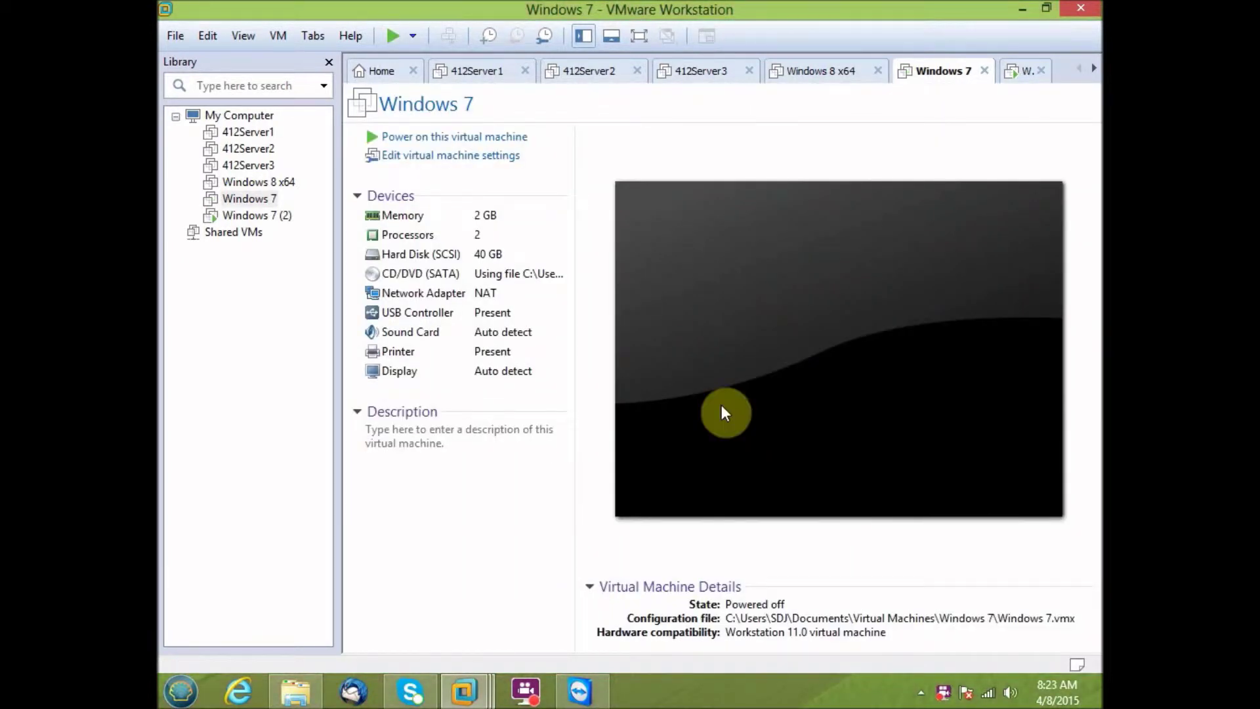
click(392, 35)
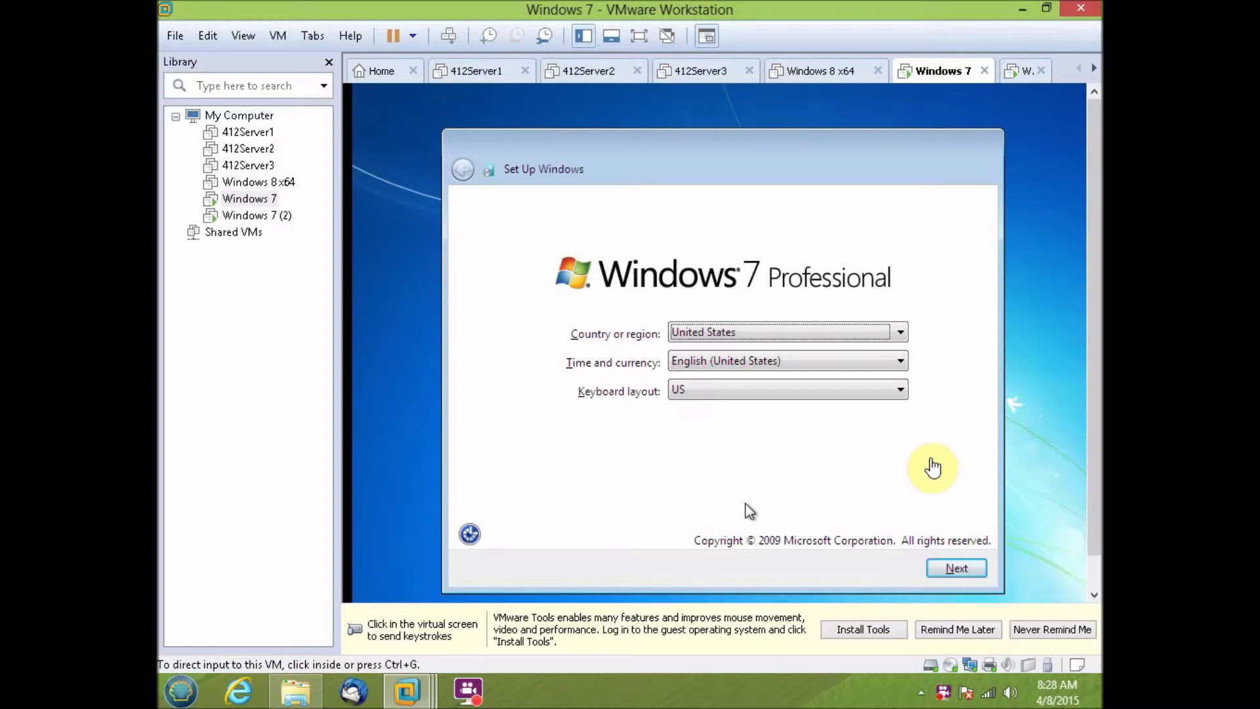
click(913, 522)
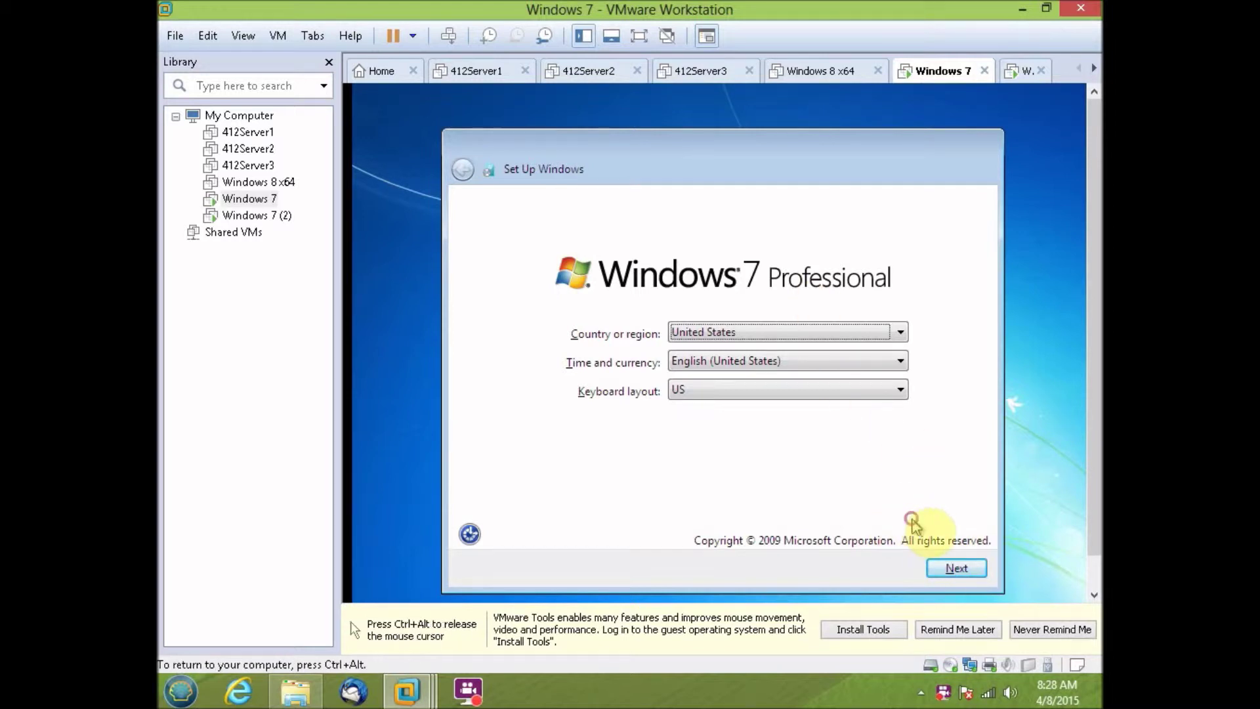
click(963, 574)
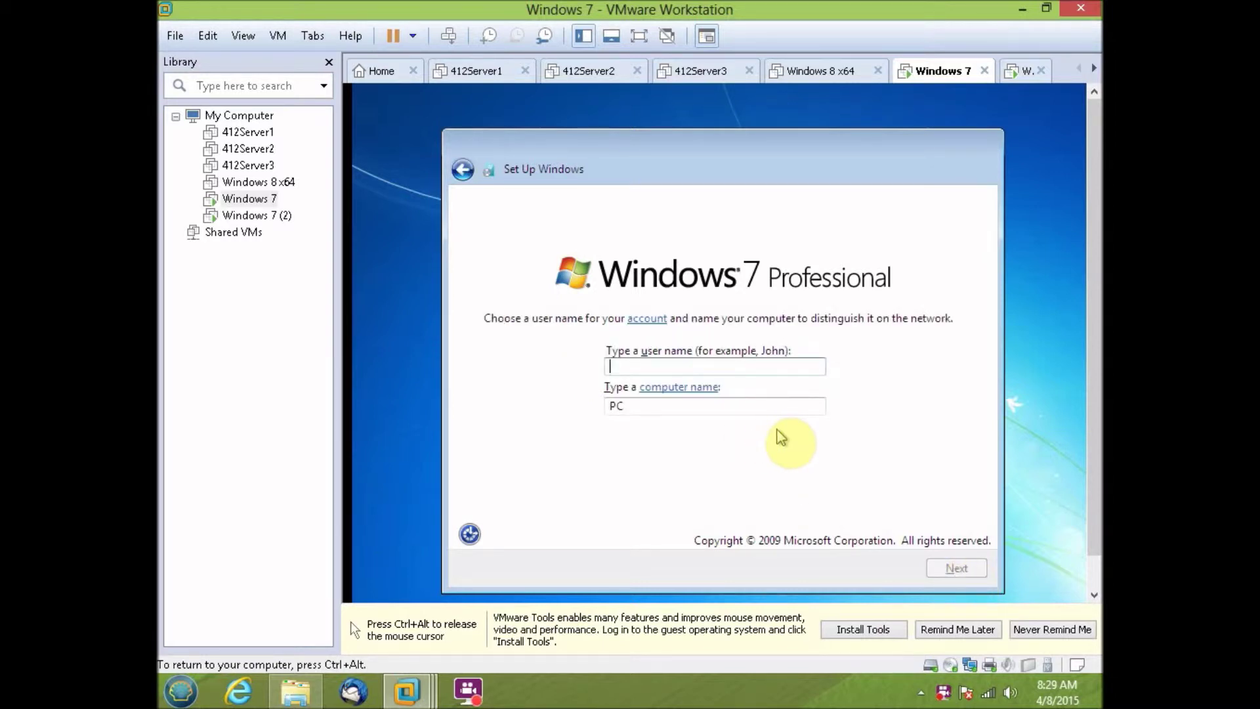
Step: Enter the account user name with 1 appended, accept the matching computer name and leave the account password blank
text(SolJo)
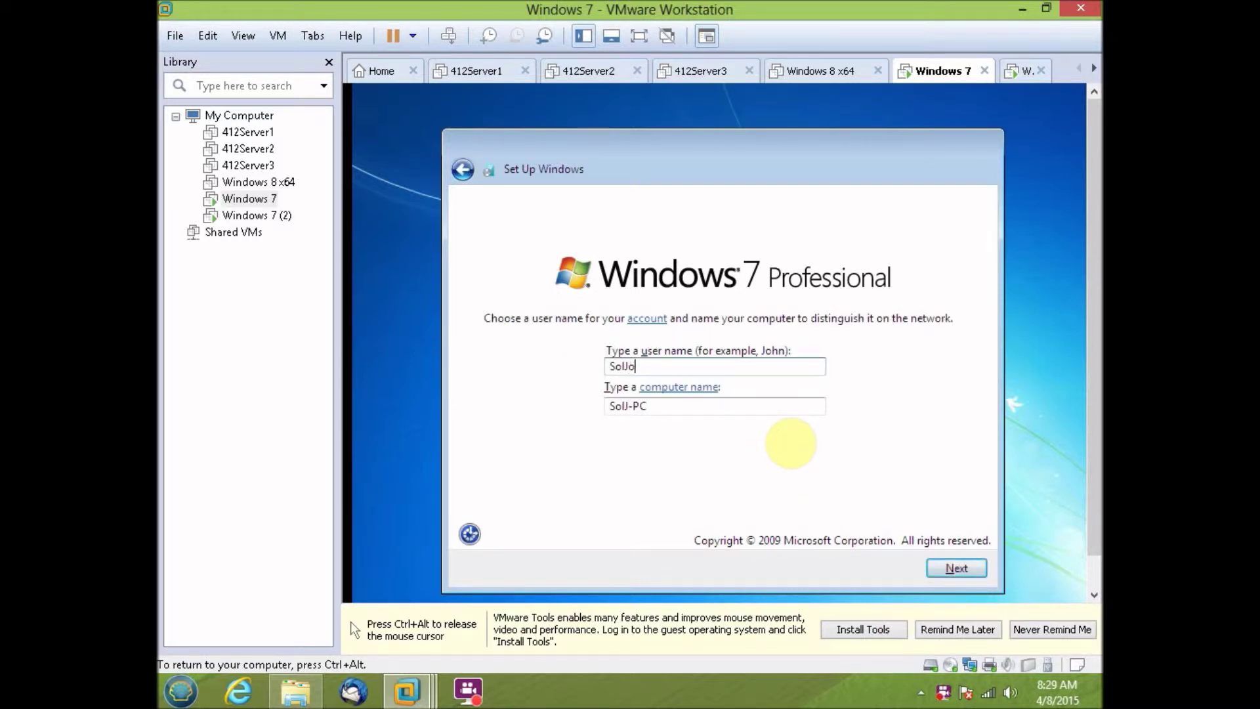
text(hnston)
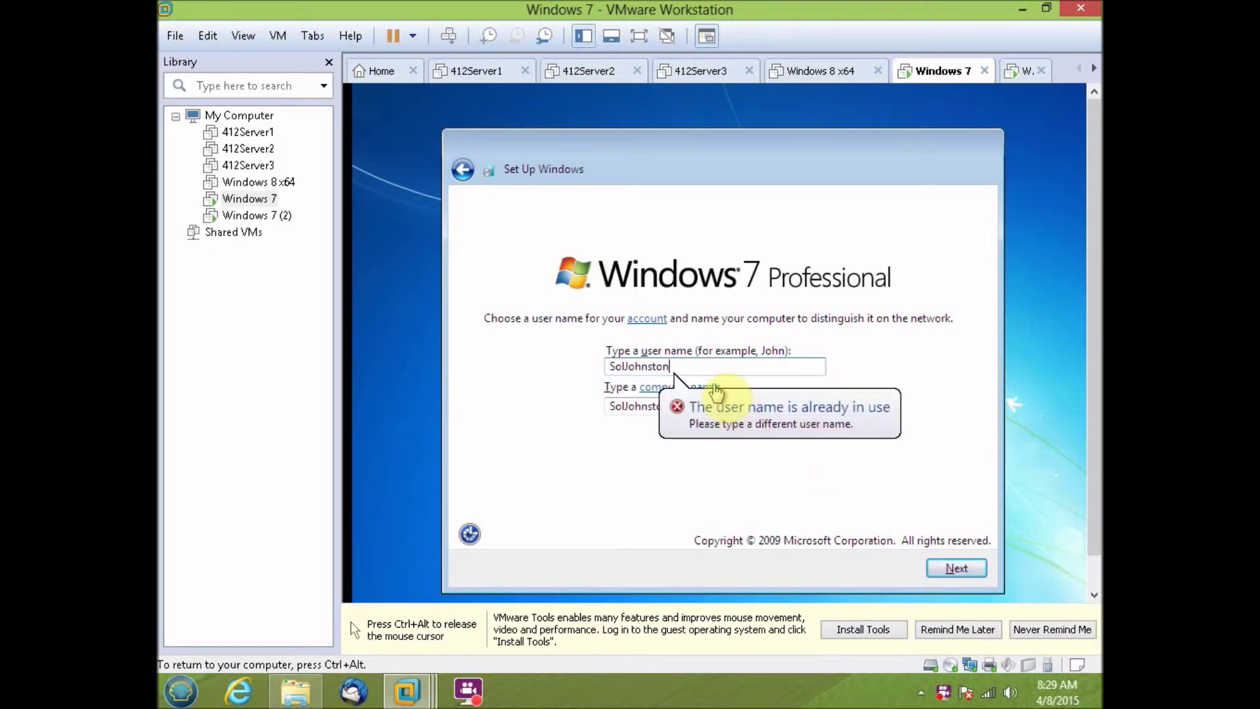
text(1)
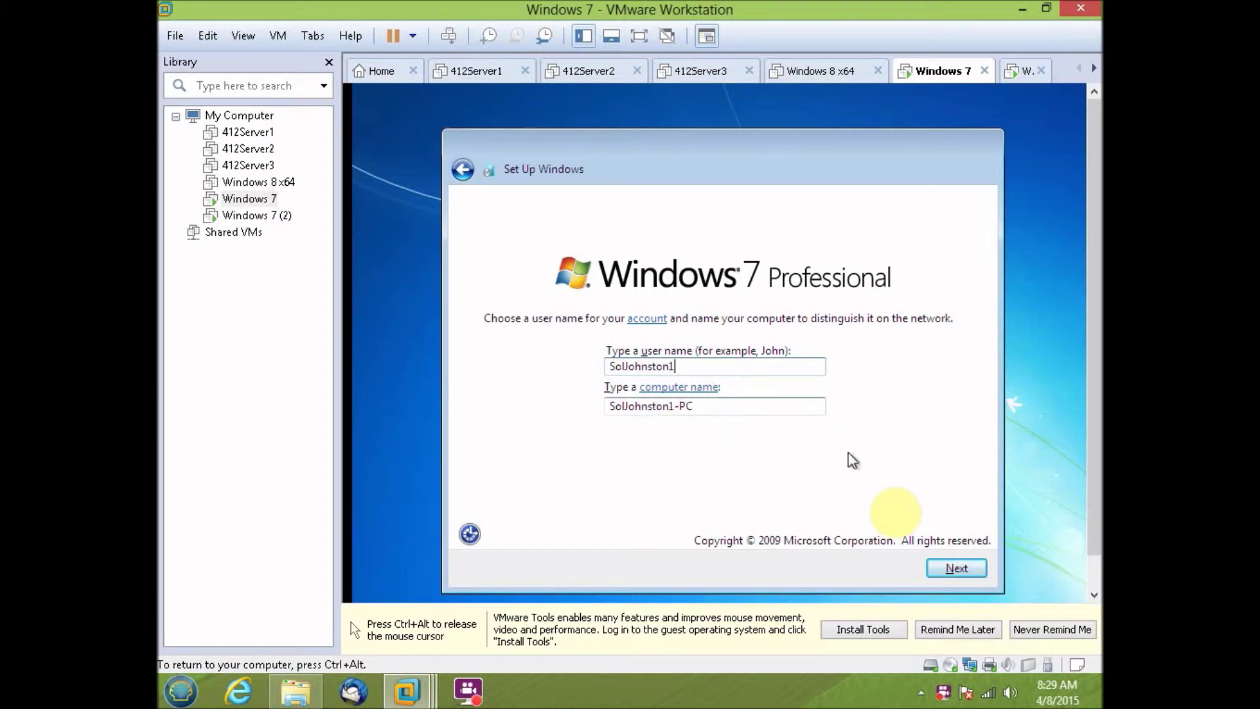
click(957, 569)
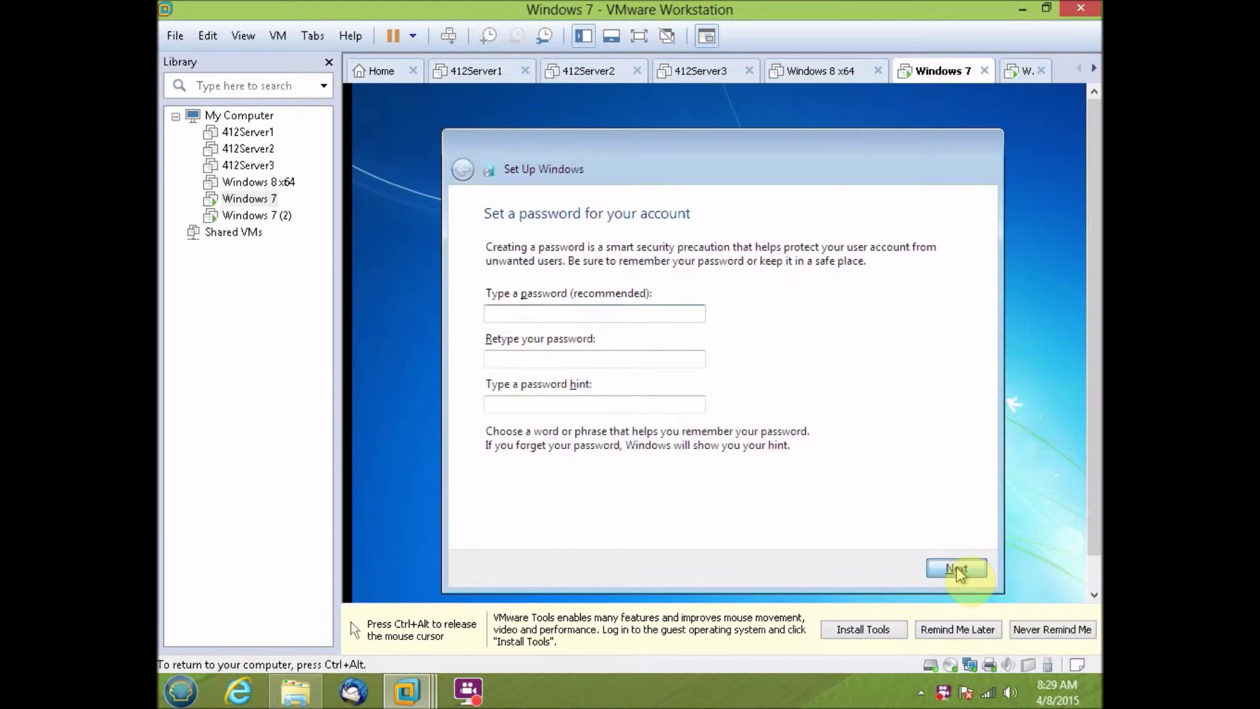
click(957, 569)
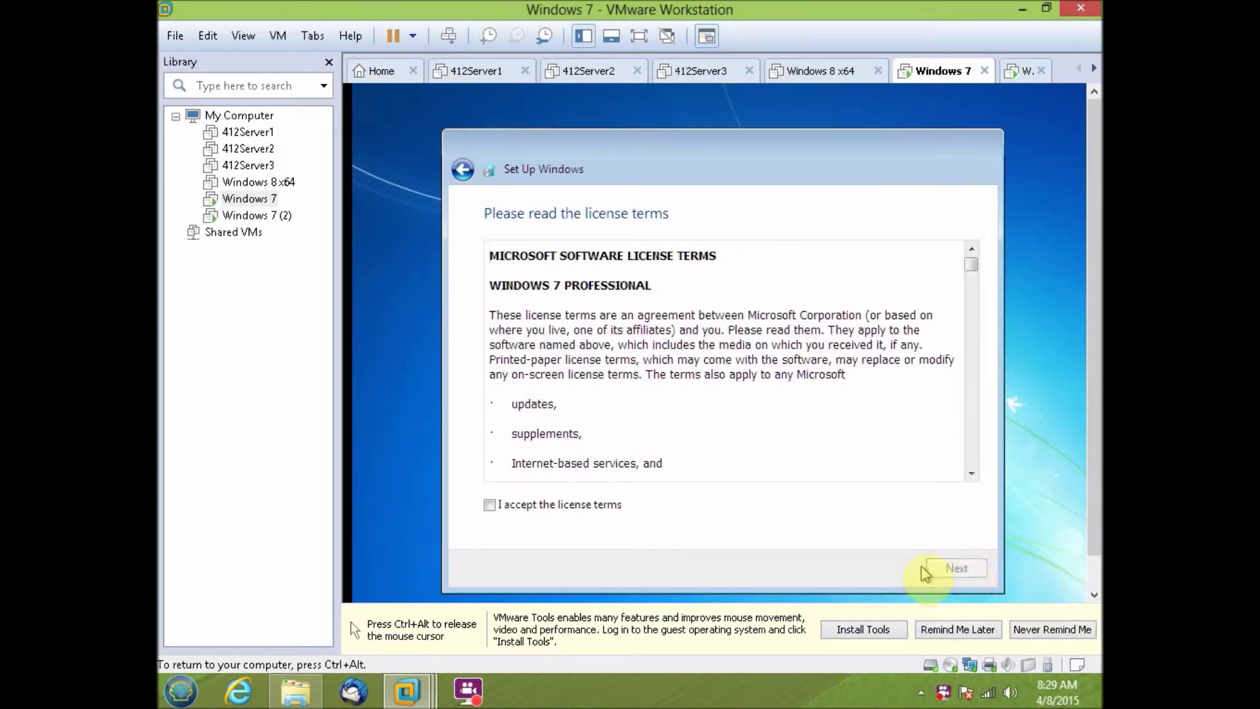
Step: Accept the Windows 7 license terms and choose the recommended protection and update settings
click(563, 505)
click(950, 569)
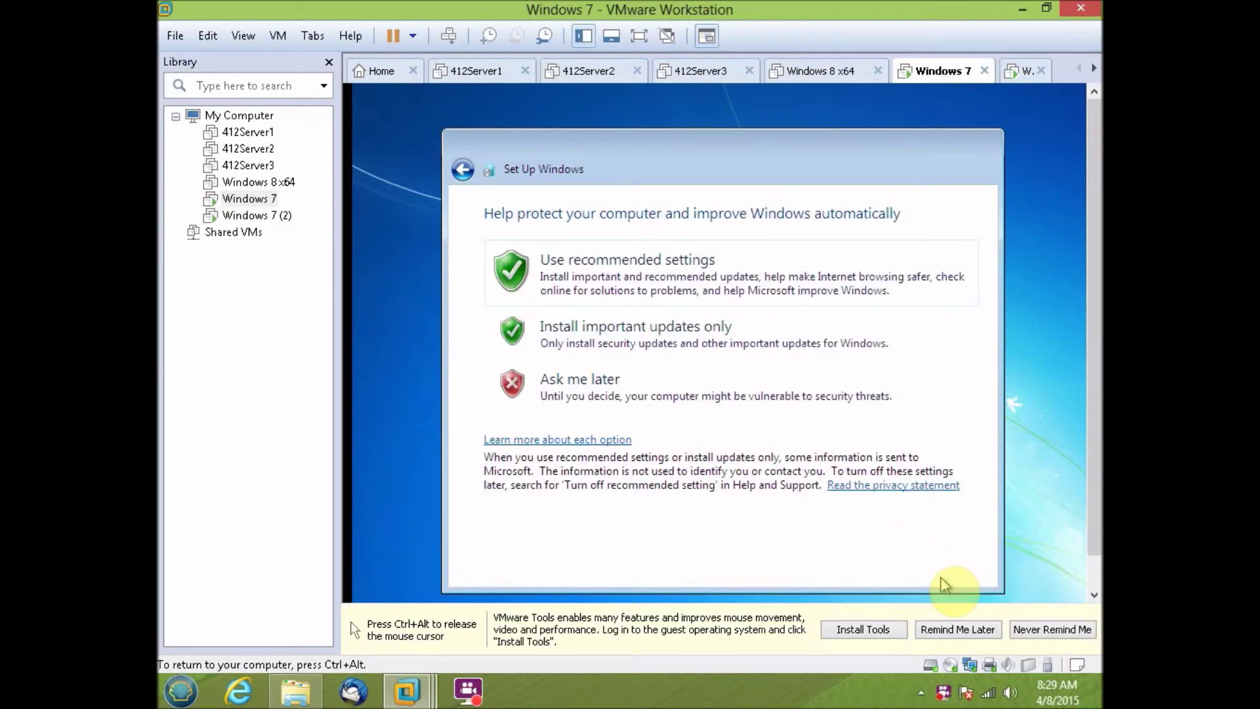
click(653, 283)
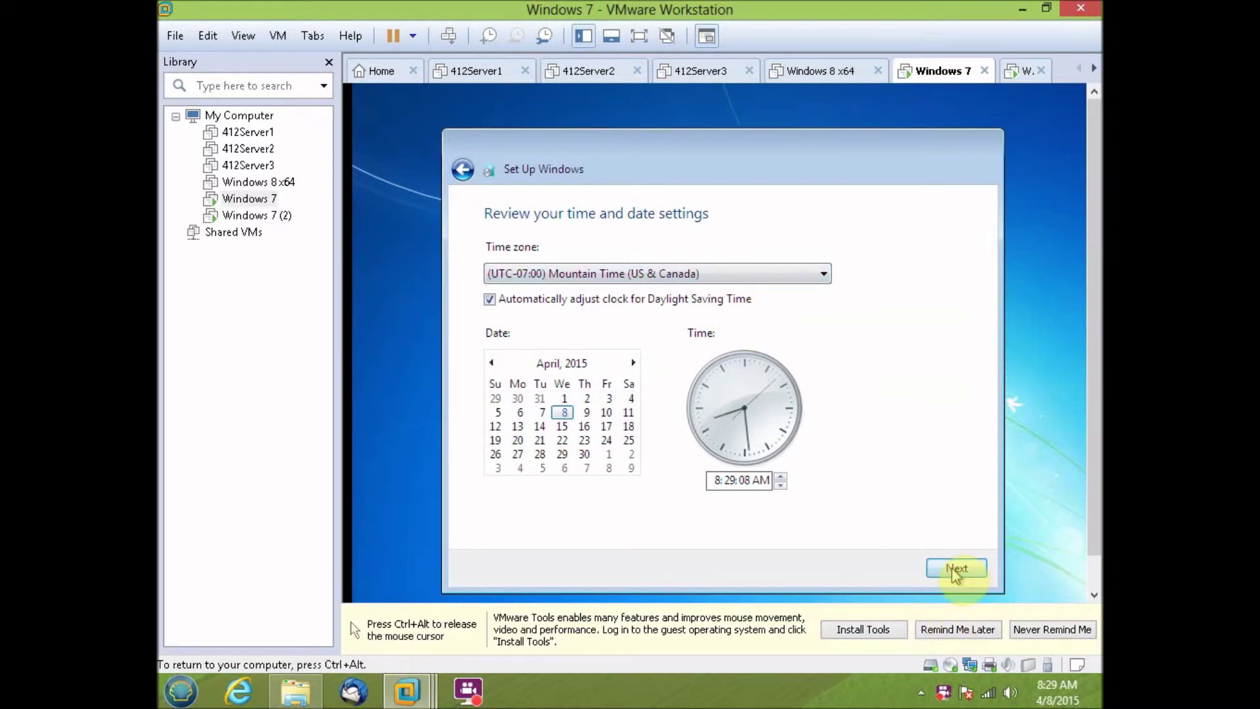
Step: Finish Windows setup with the Mountain Time (US & Canada) zone and sign in to the newly created account
click(953, 570)
click(779, 461)
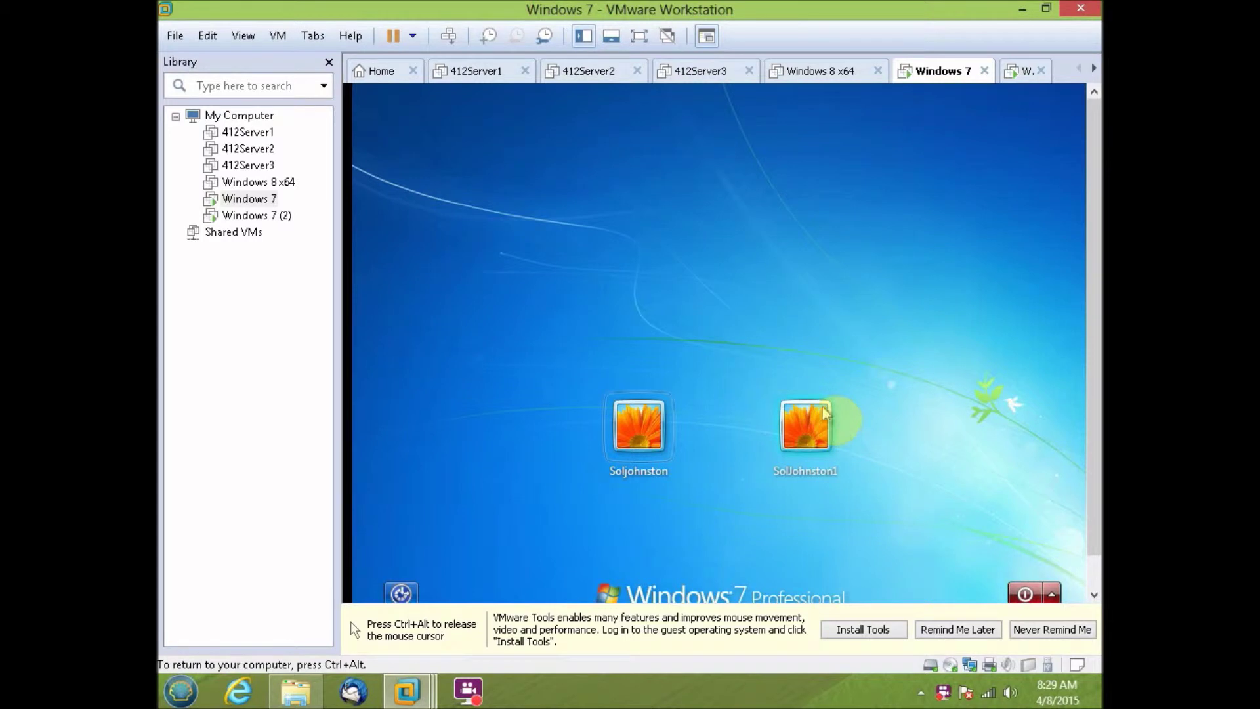
click(817, 428)
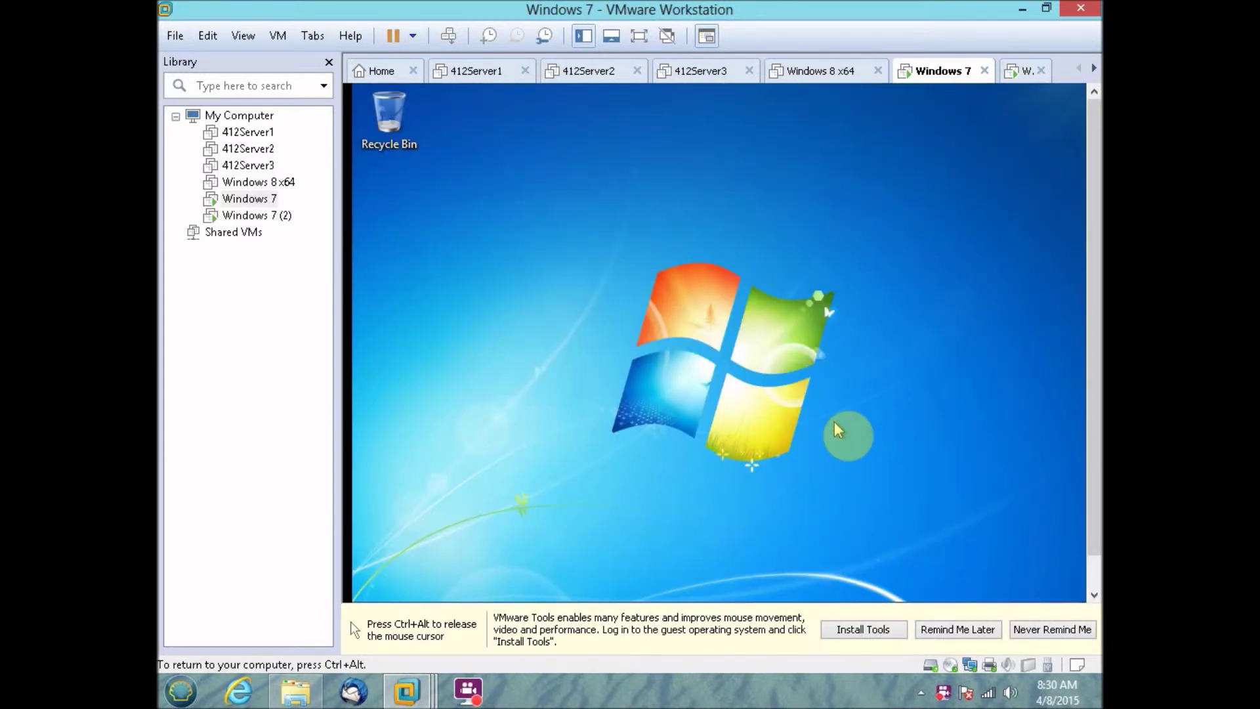
Step: Log off the newly created account in the virtual machine
key(ctrl+alt)
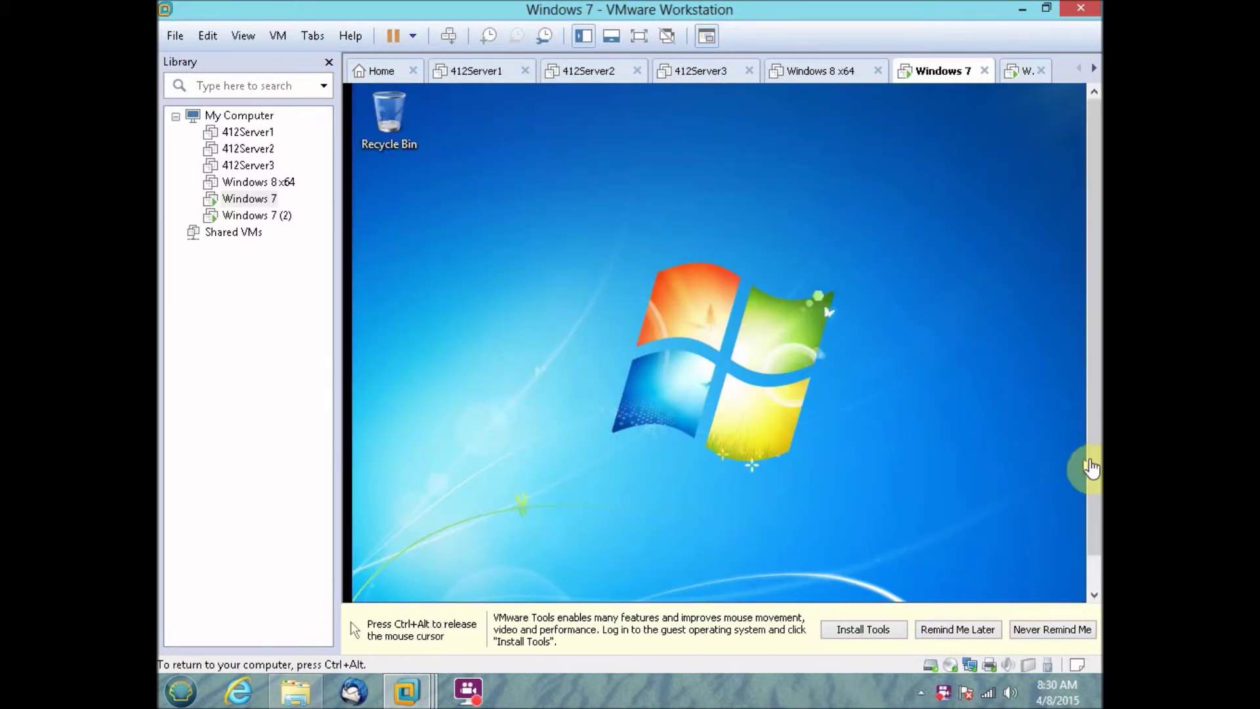
click(1079, 460)
key(ctrl+alt)
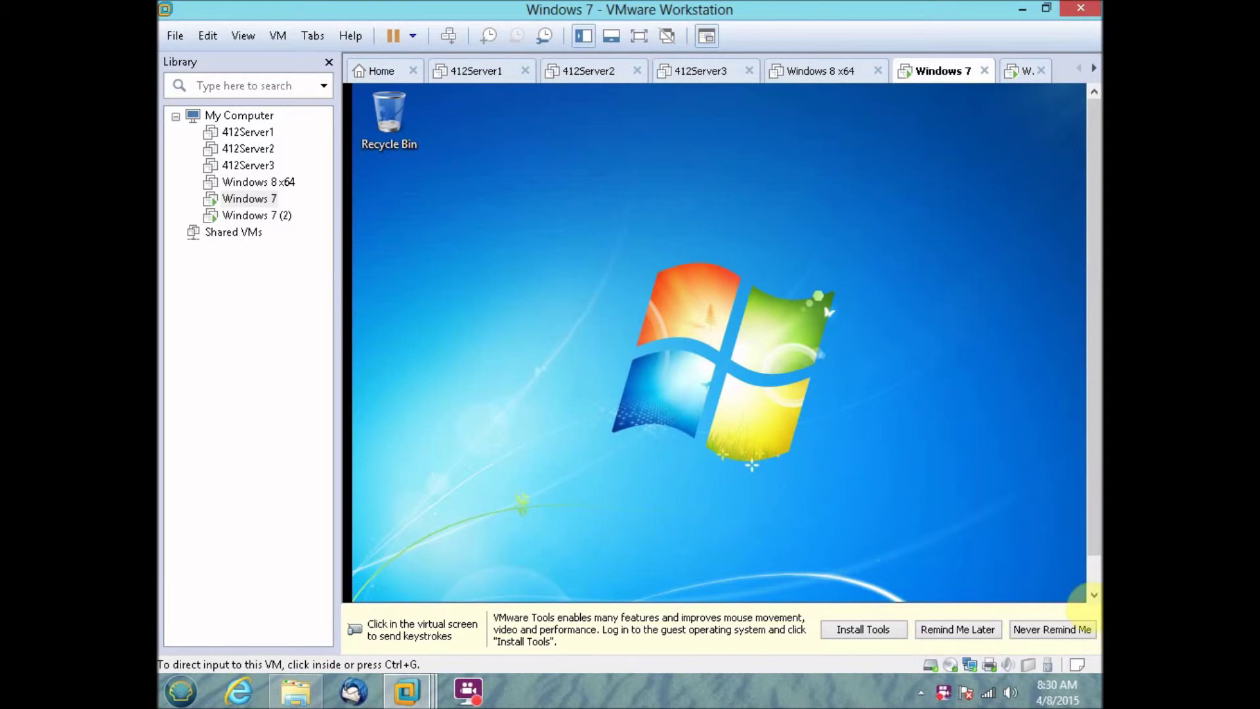
click(1092, 581)
click(378, 585)
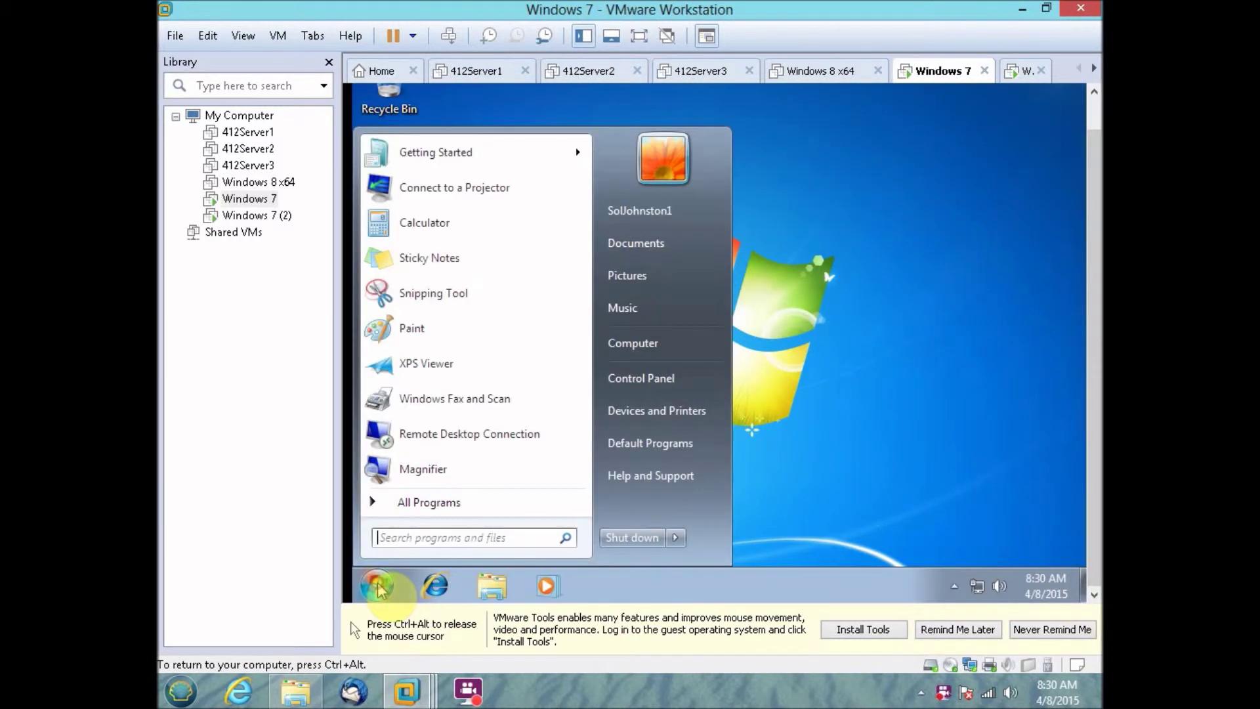
click(675, 538)
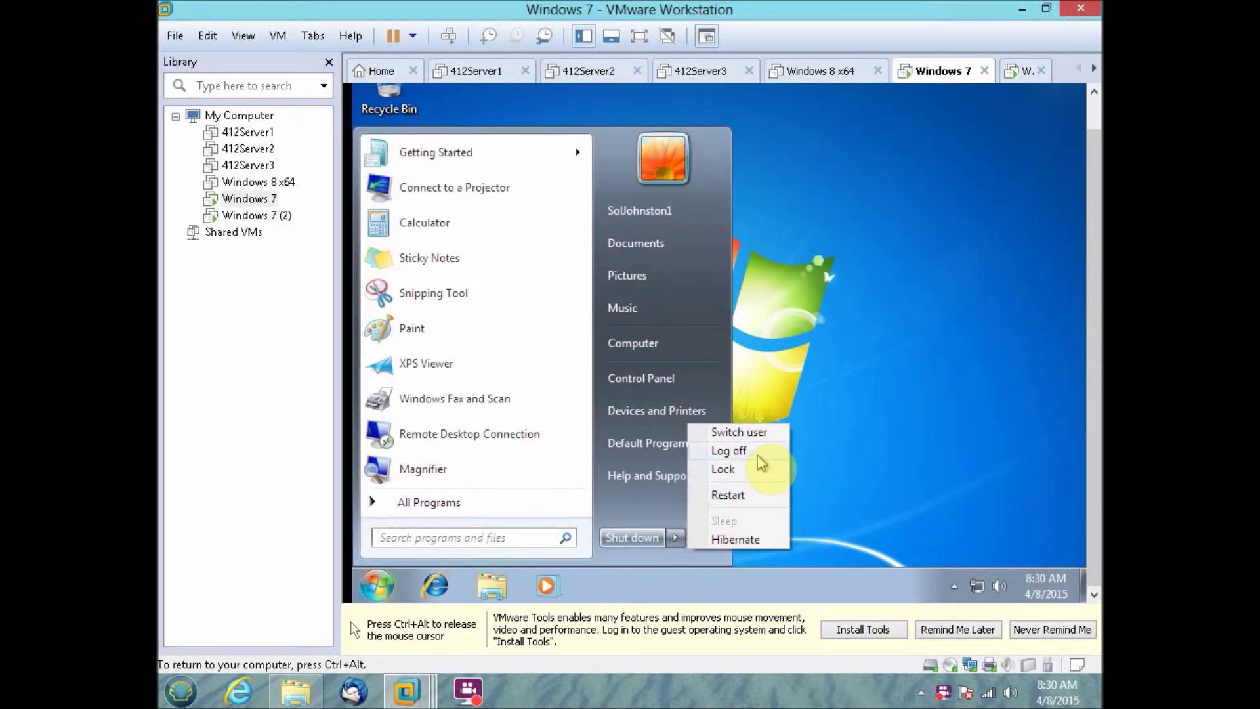
click(759, 455)
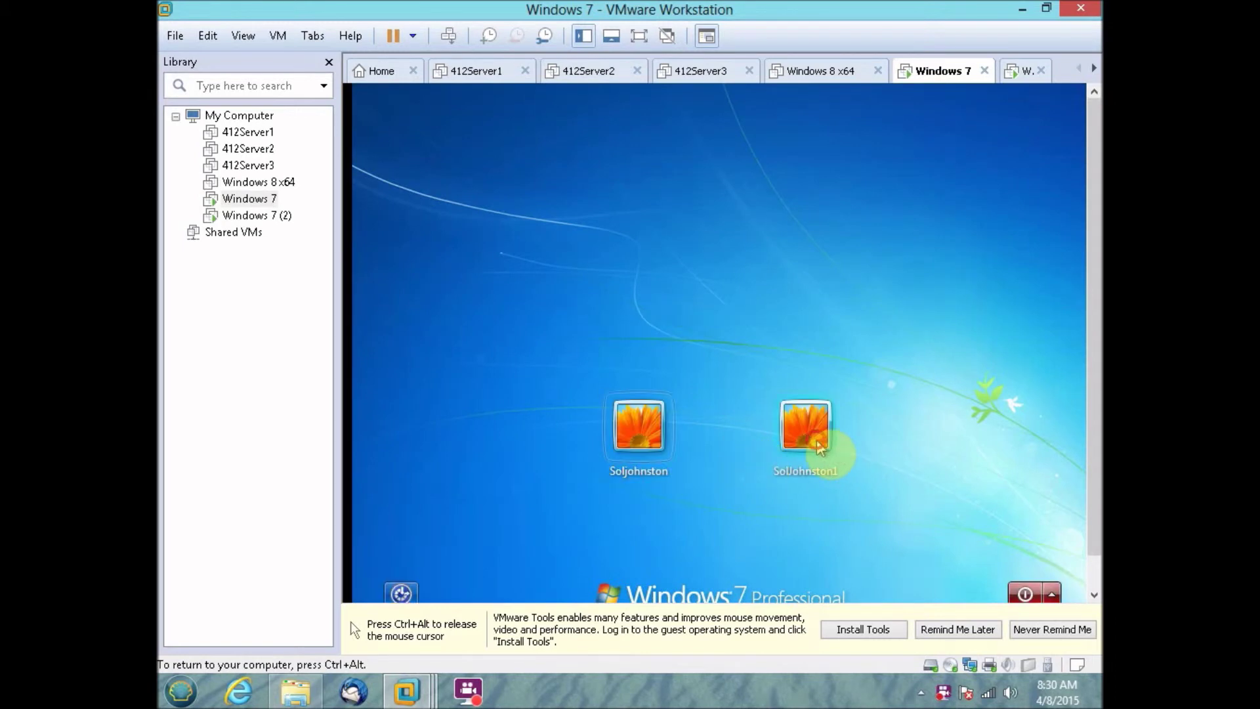
Step: Sign back in to the newly created account and log off again
click(820, 448)
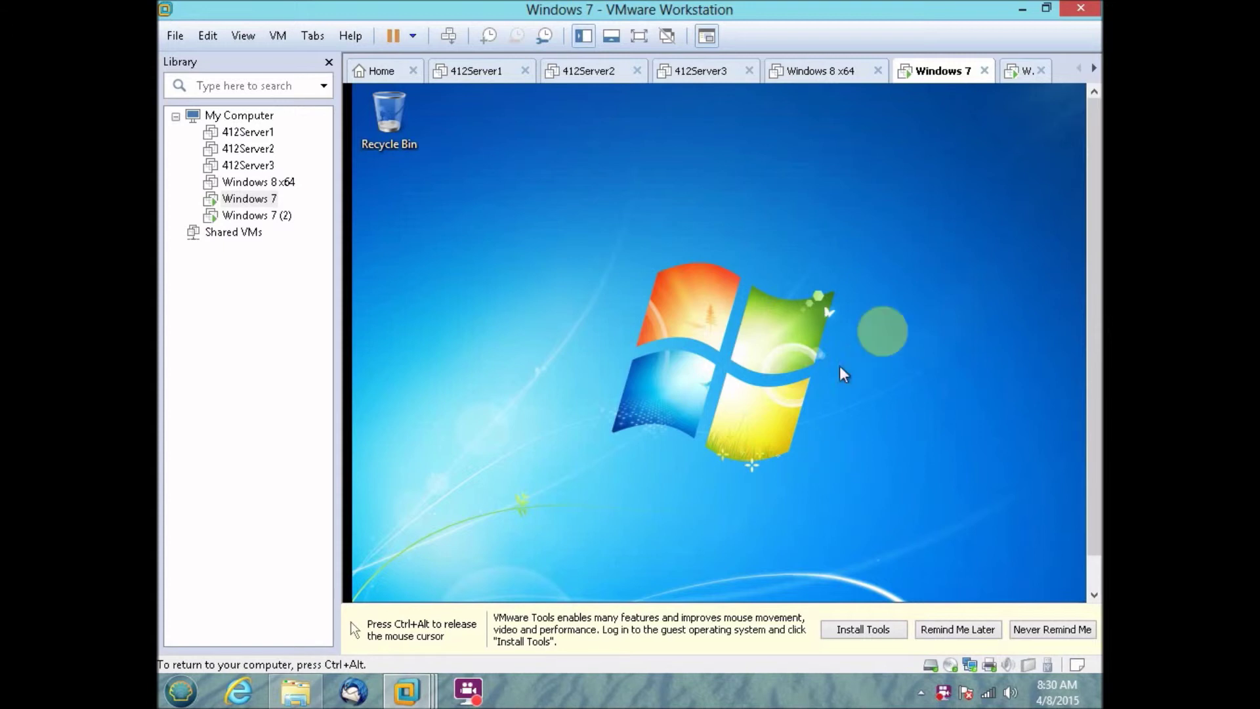
key(ctrl+alt)
drag(1095, 431, 1065, 568)
click(809, 569)
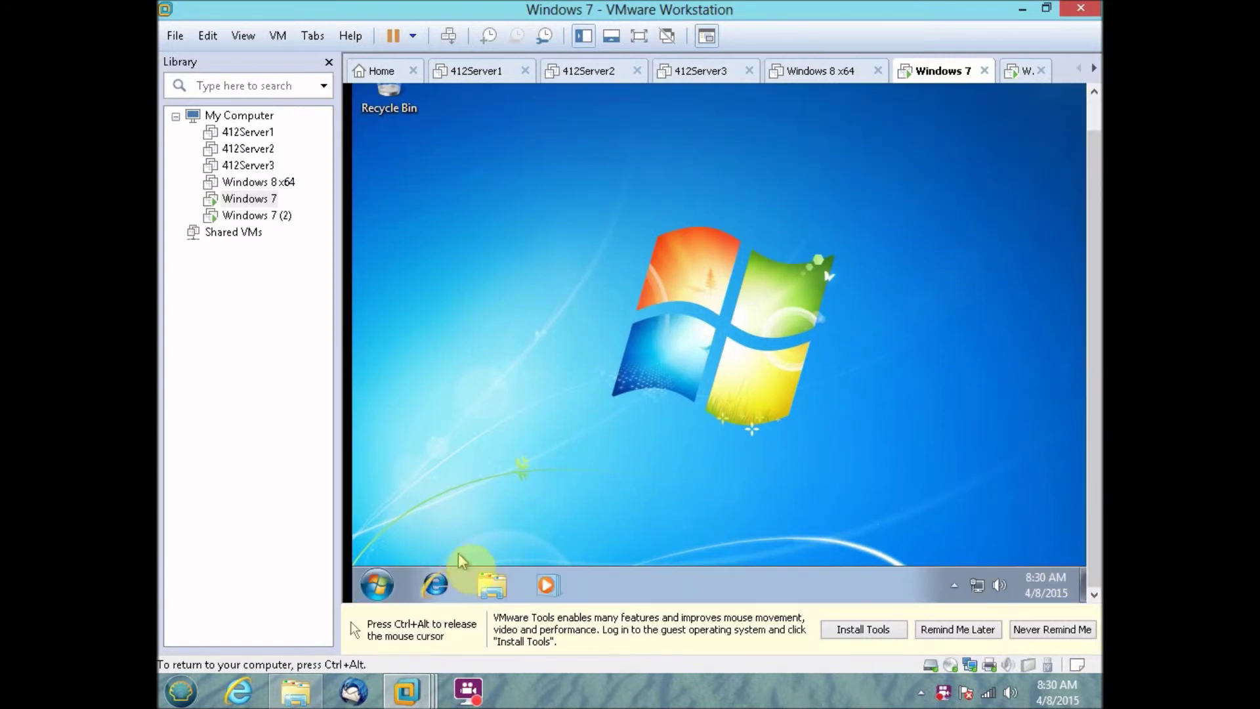
click(378, 585)
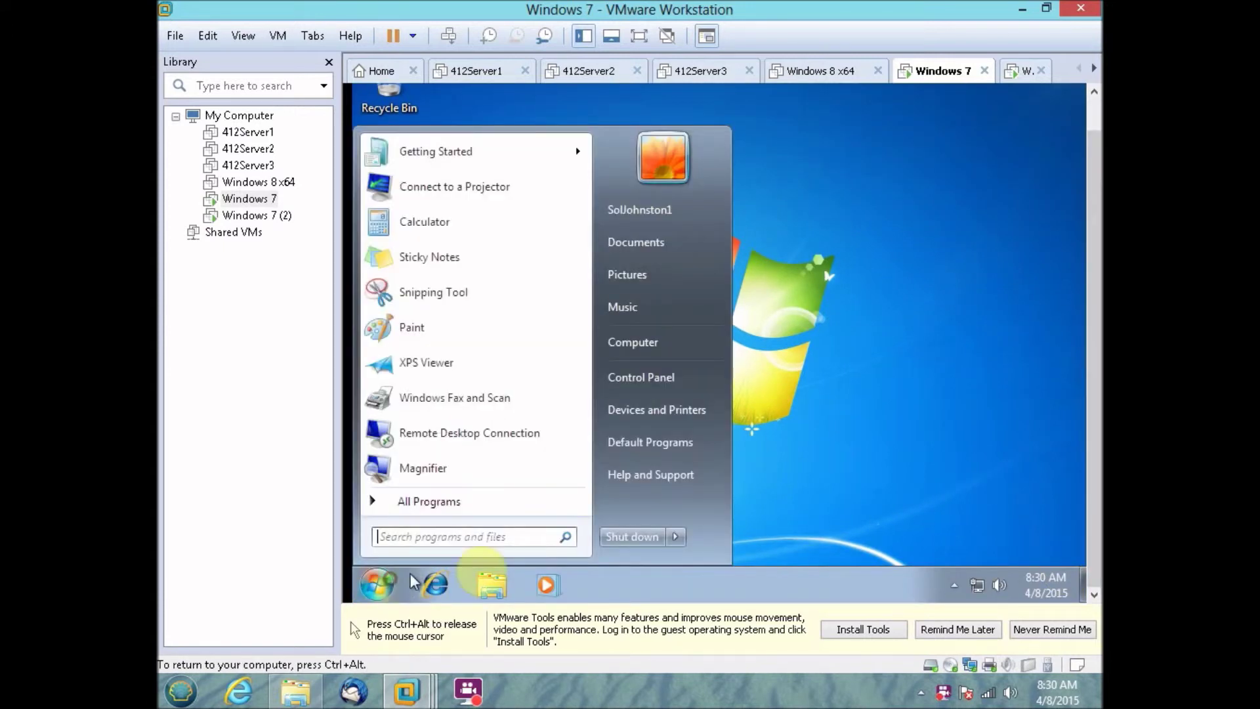
click(675, 537)
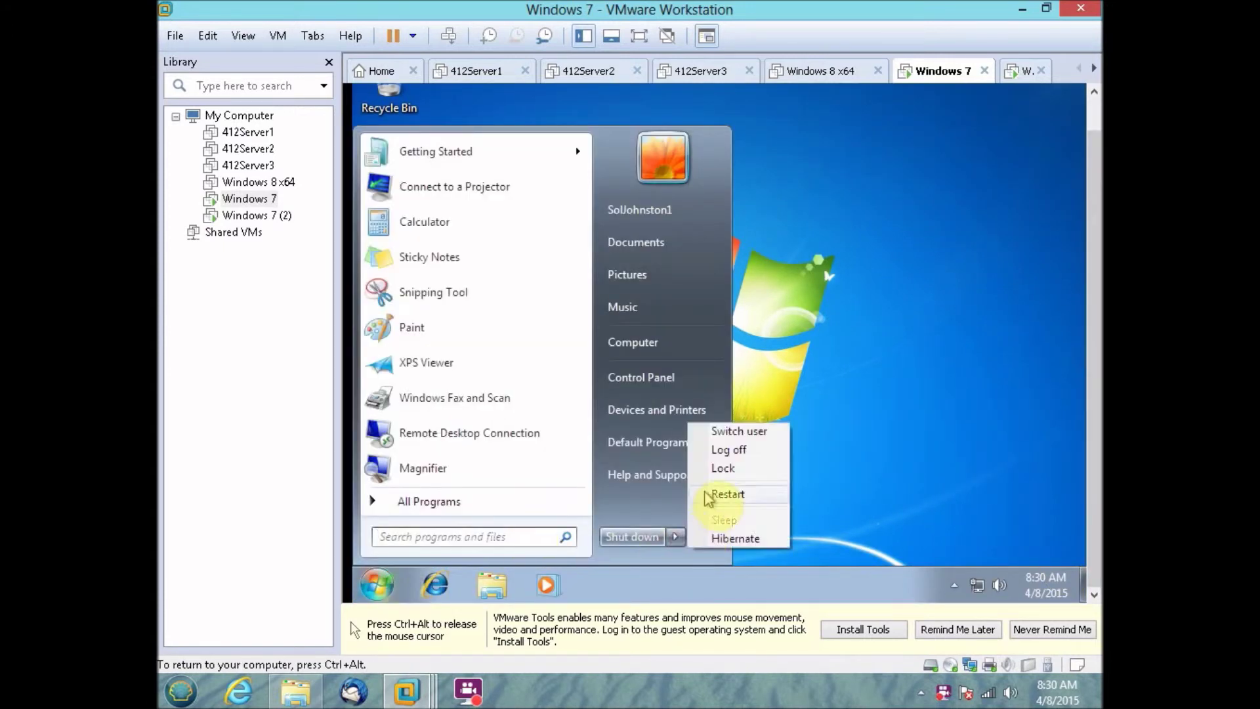
click(722, 456)
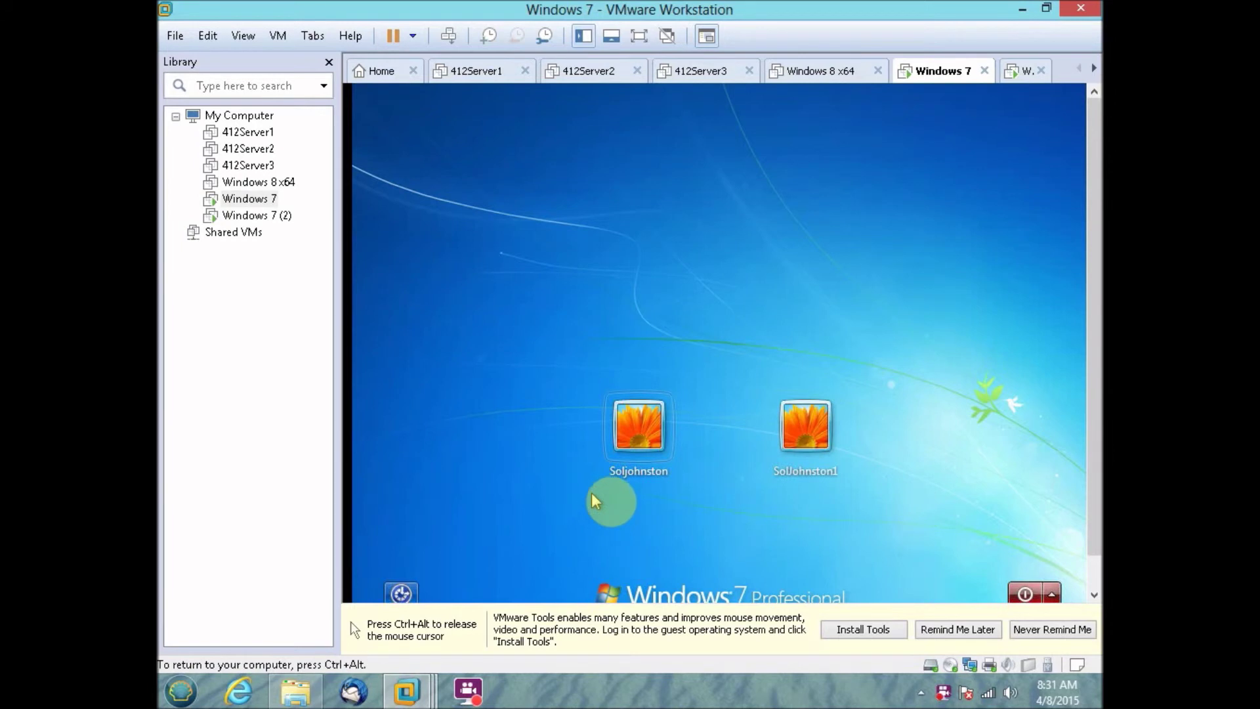
Step: Sign in to the original account in the virtual machine and open its user account management page in Control Panel
click(623, 457)
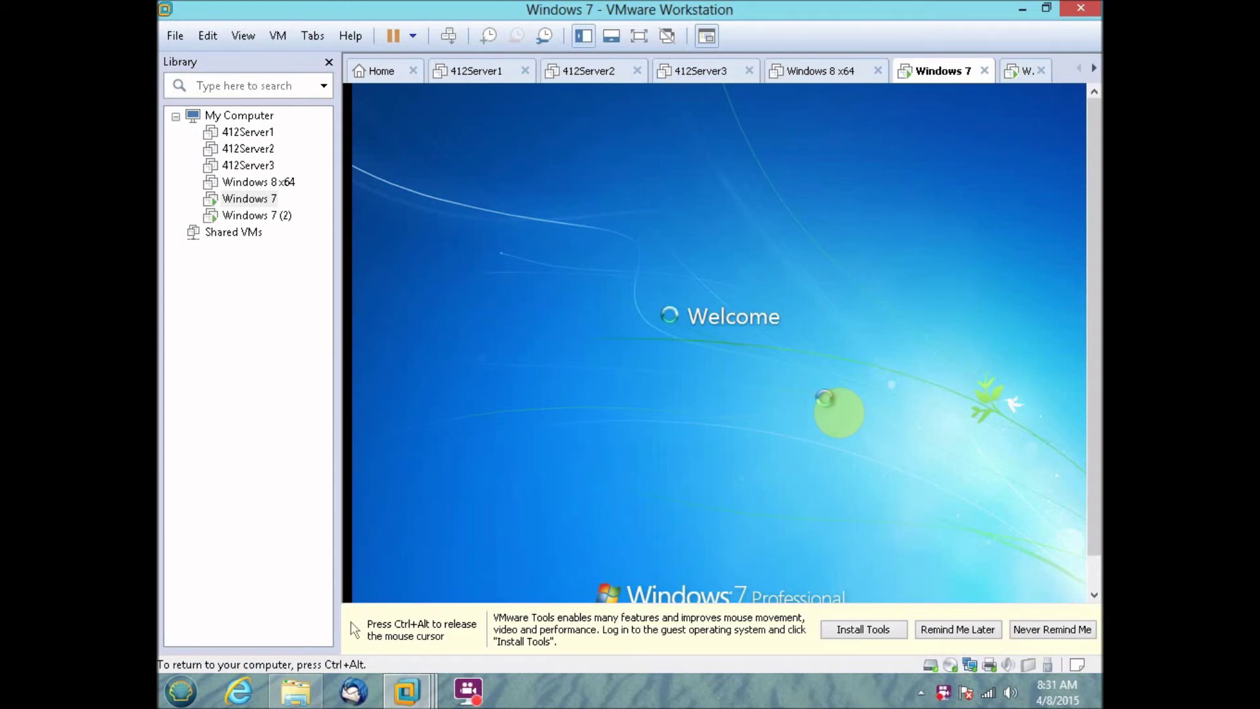
key(ctrl+alt)
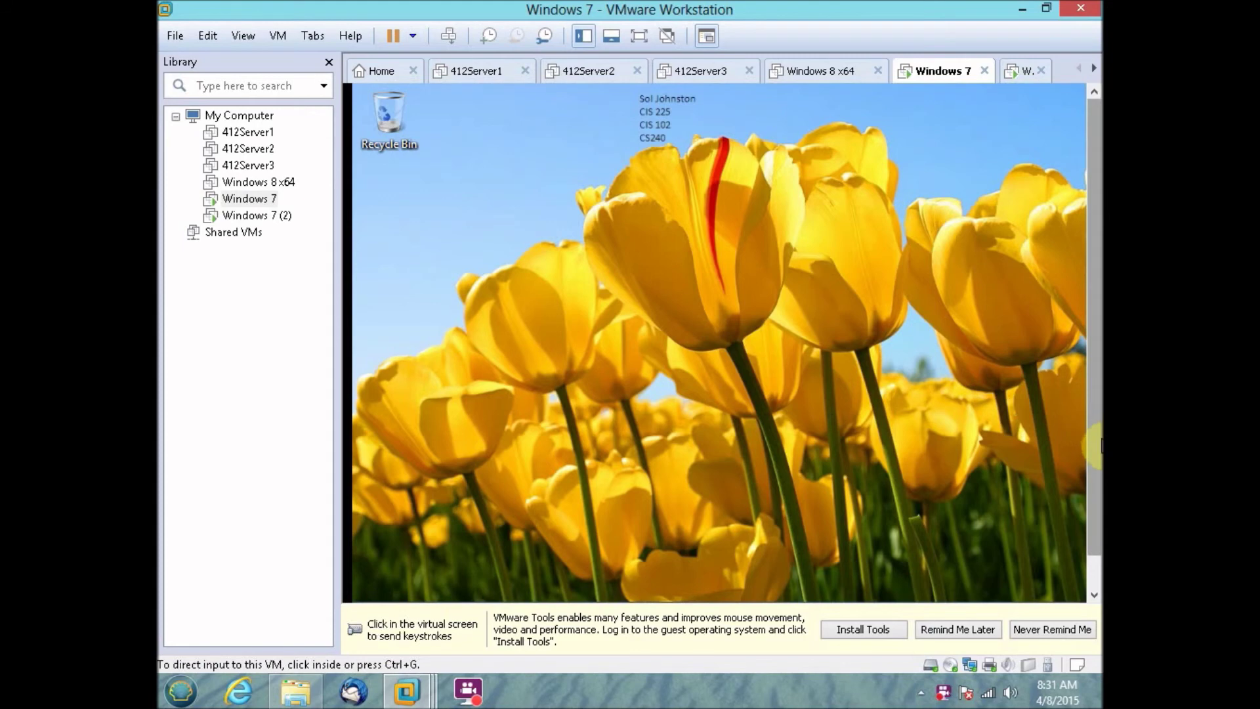
drag(1093, 518, 1096, 558)
click(691, 561)
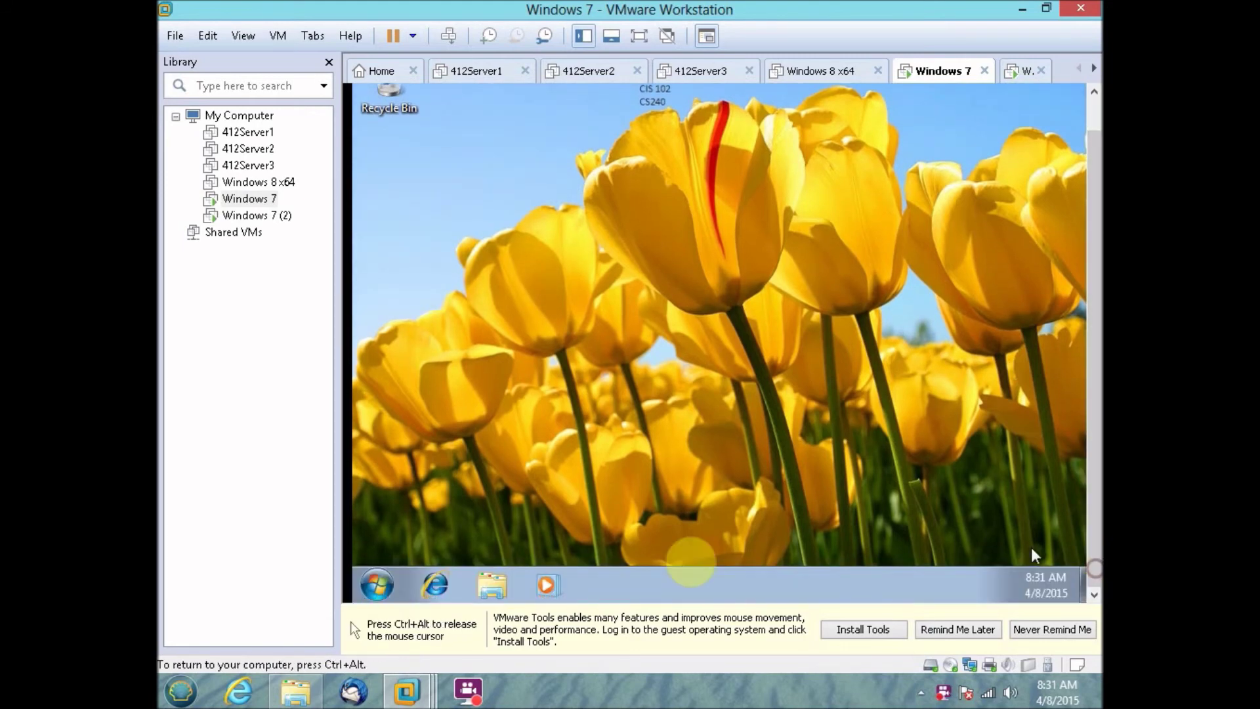
click(377, 584)
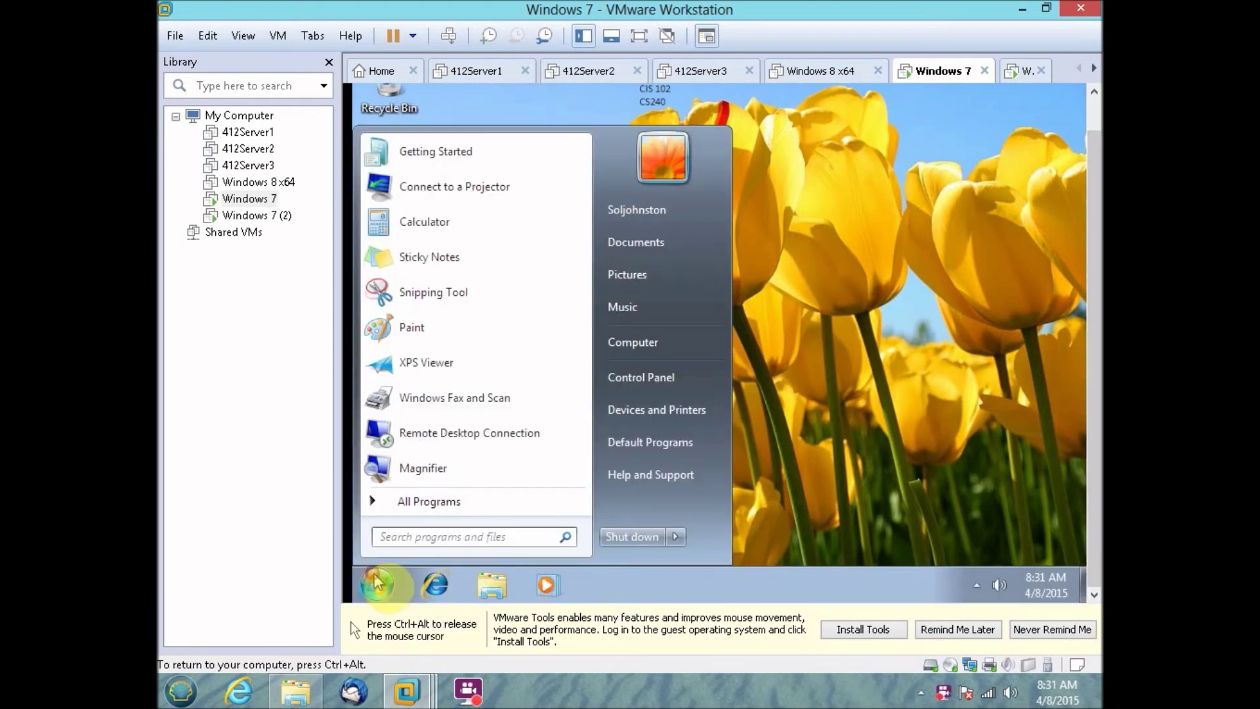
click(652, 379)
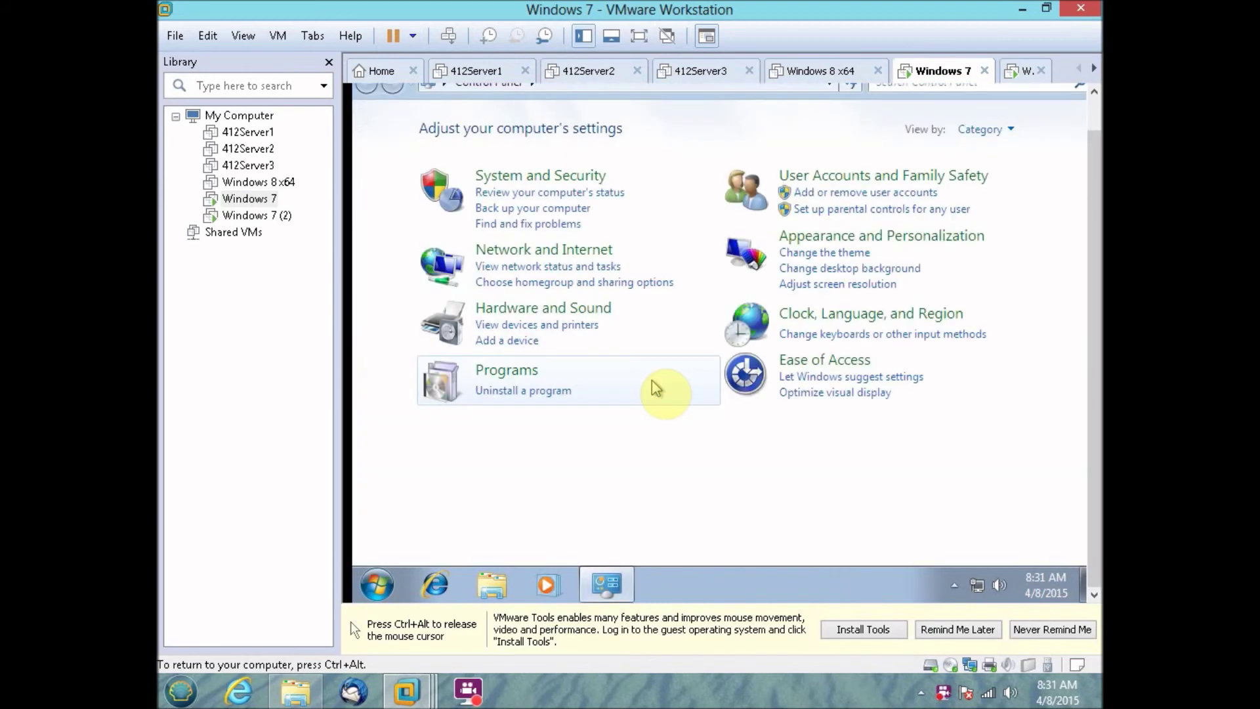
click(844, 197)
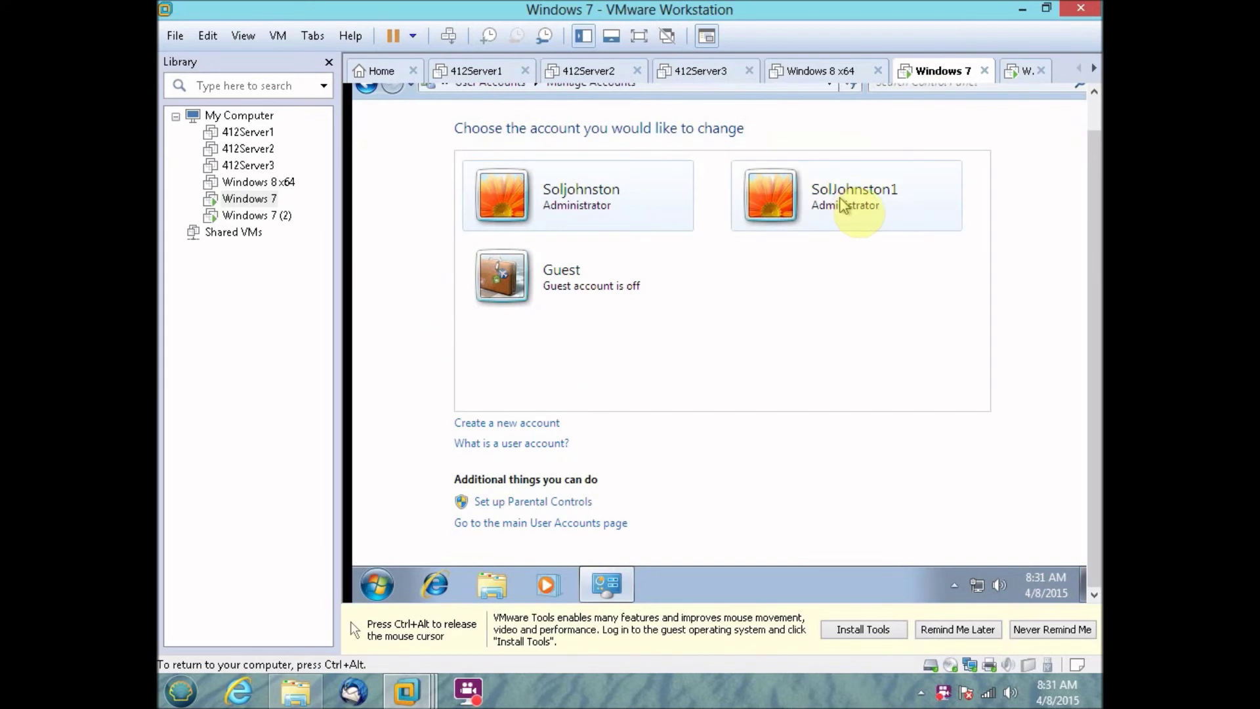
Step: Delete the newly created administrator account from the virtual machine together with its files
click(831, 208)
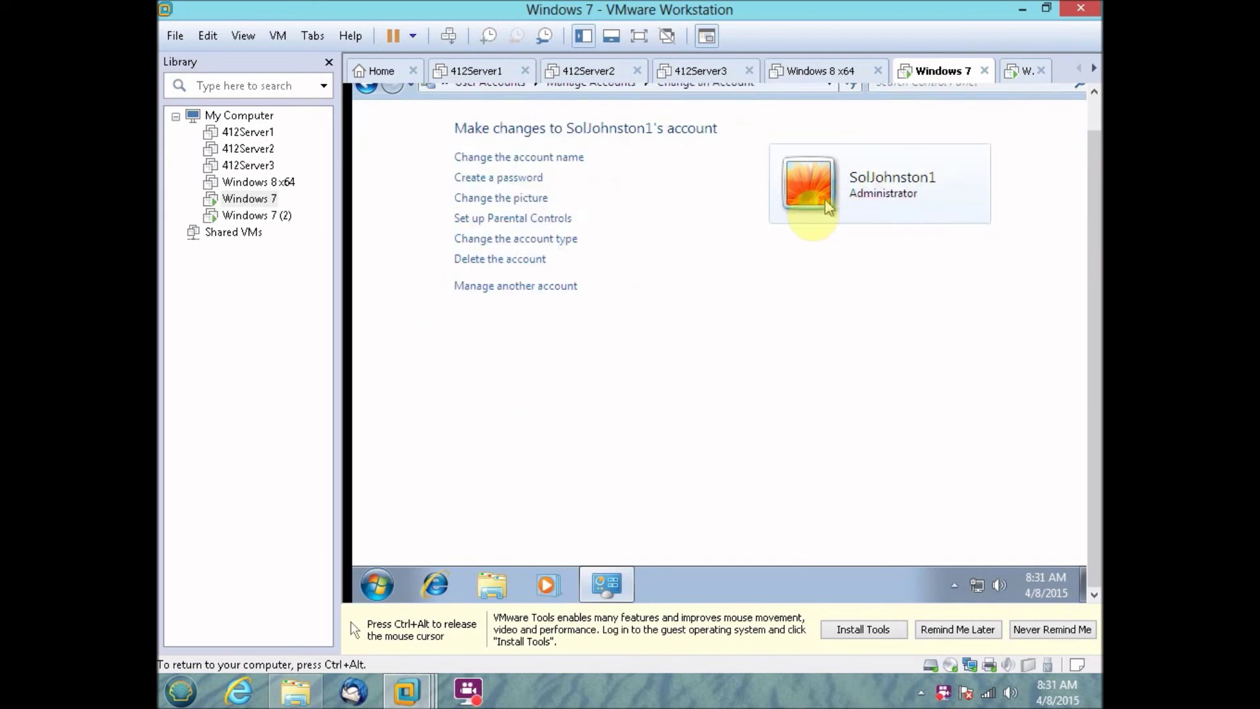
click(529, 260)
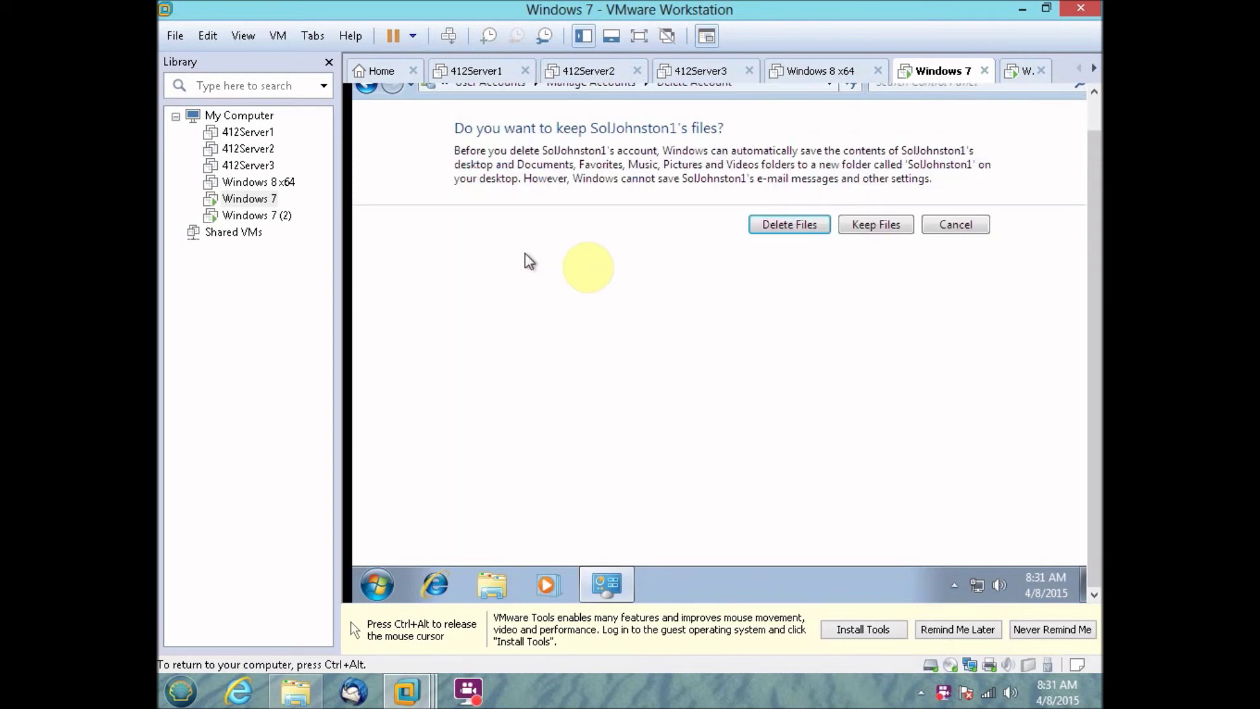
click(748, 223)
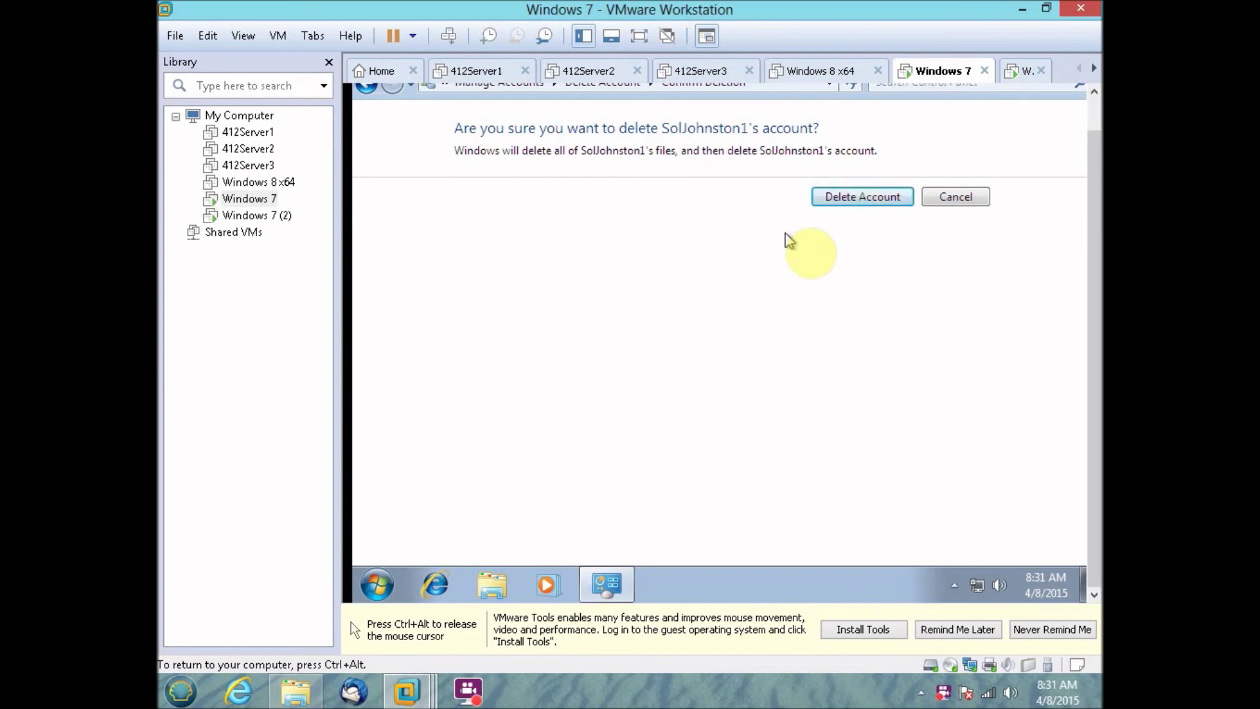
click(875, 203)
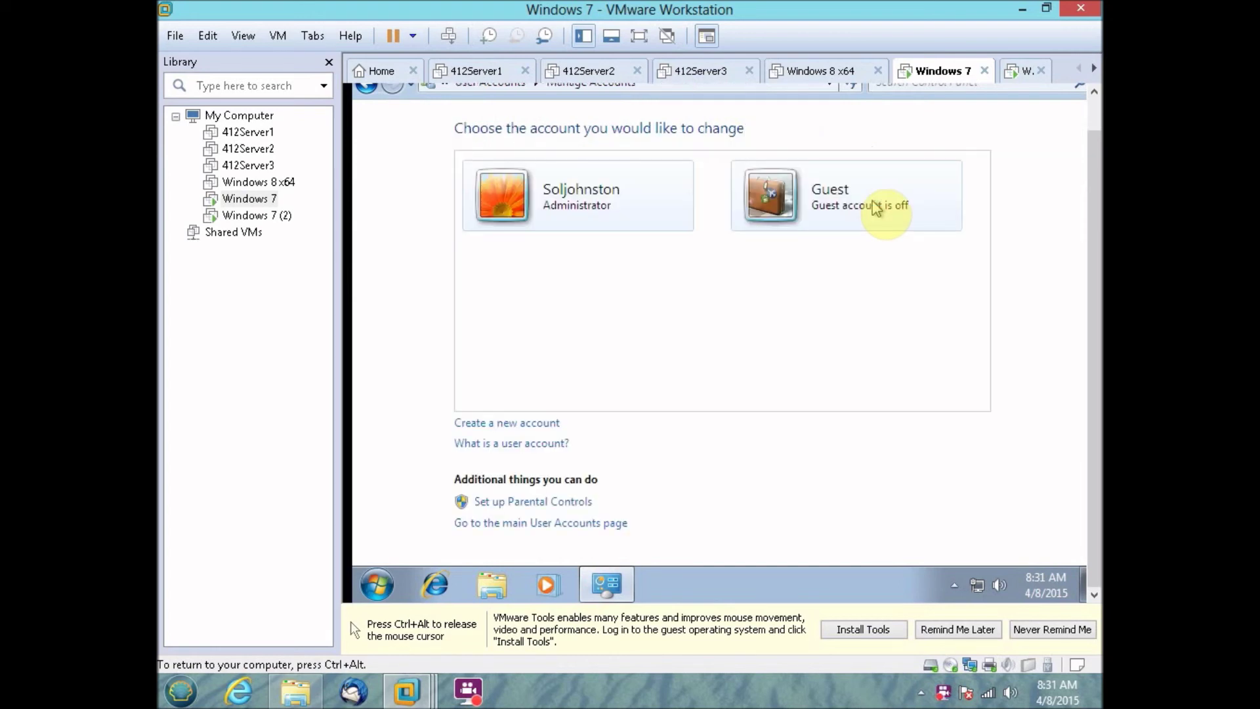
key(ctrl+alt)
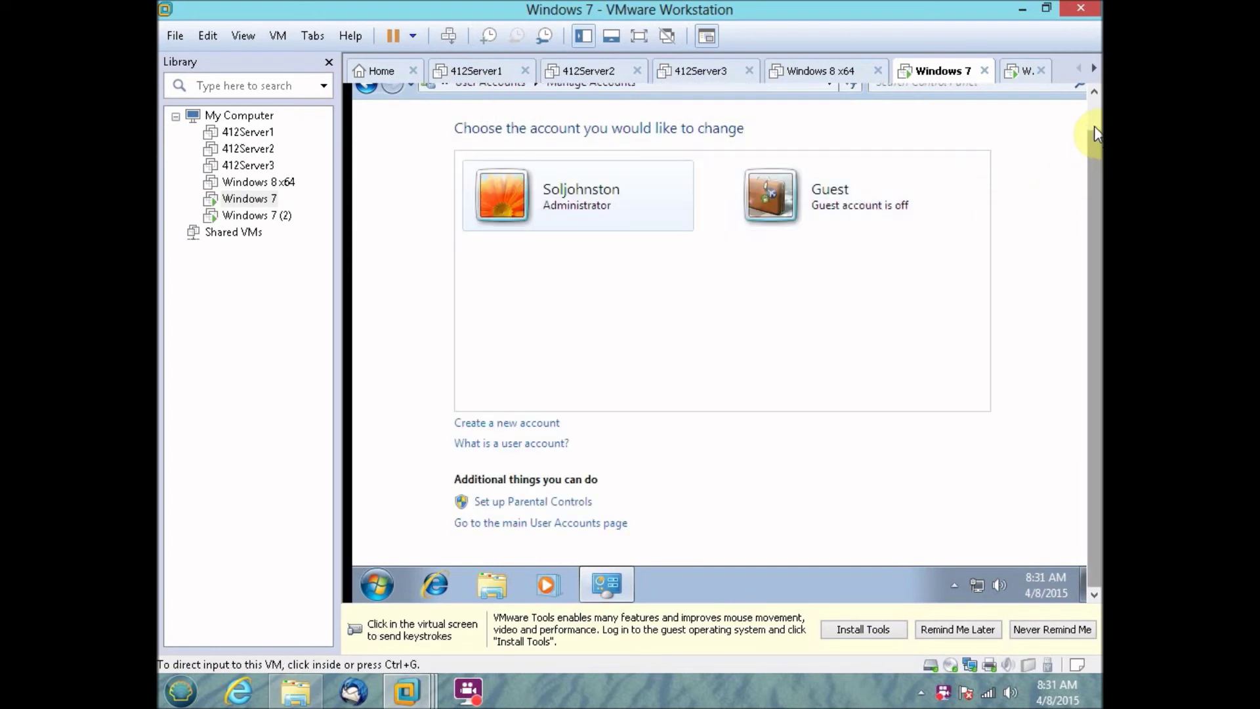
click(1094, 124)
click(1080, 109)
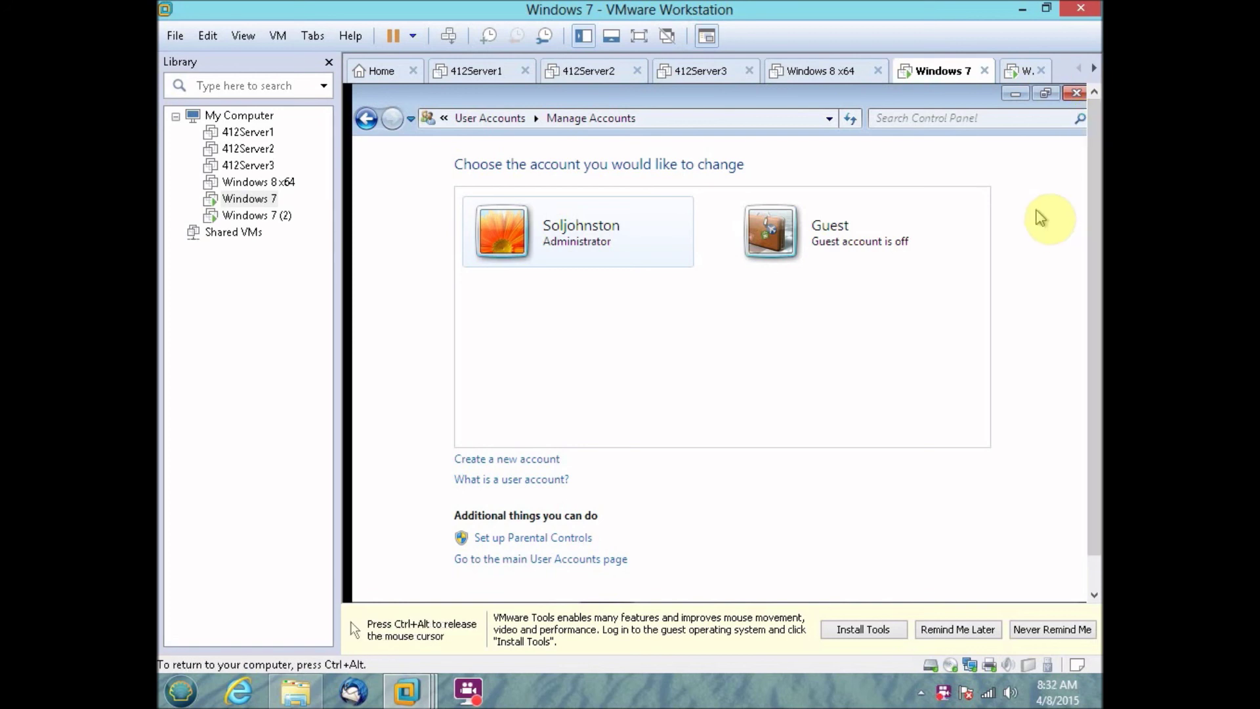
key(ctrl+alt)
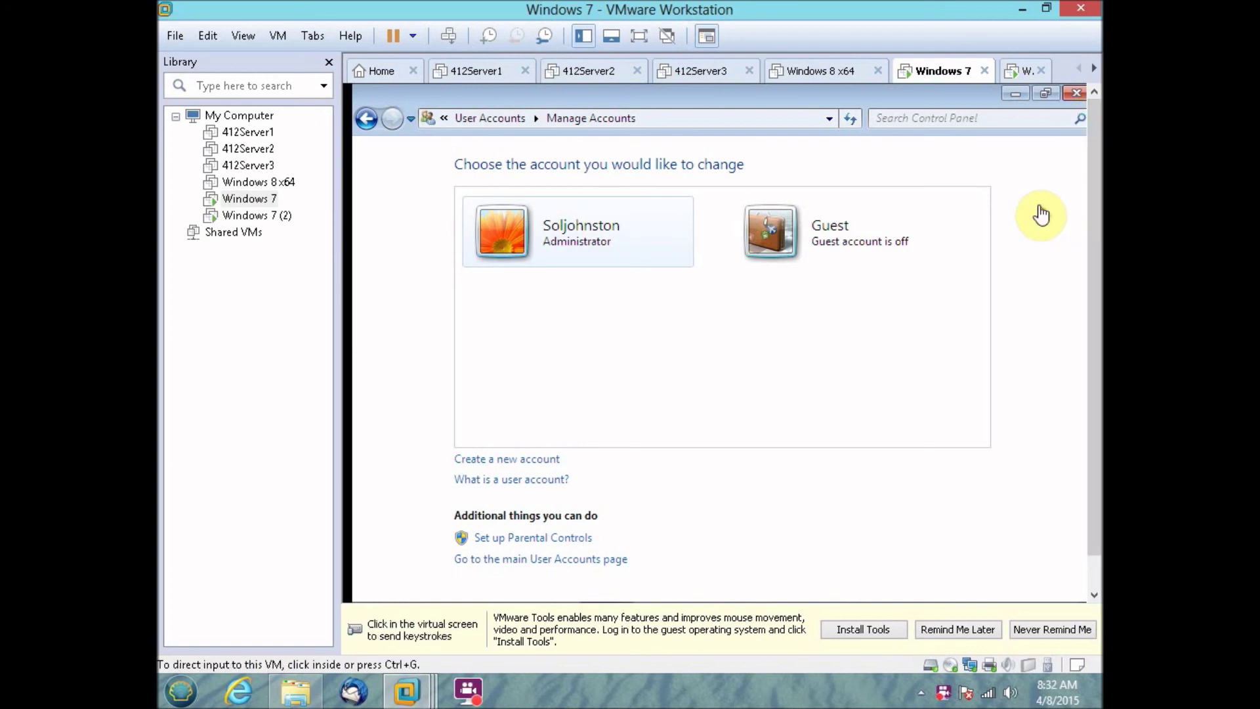